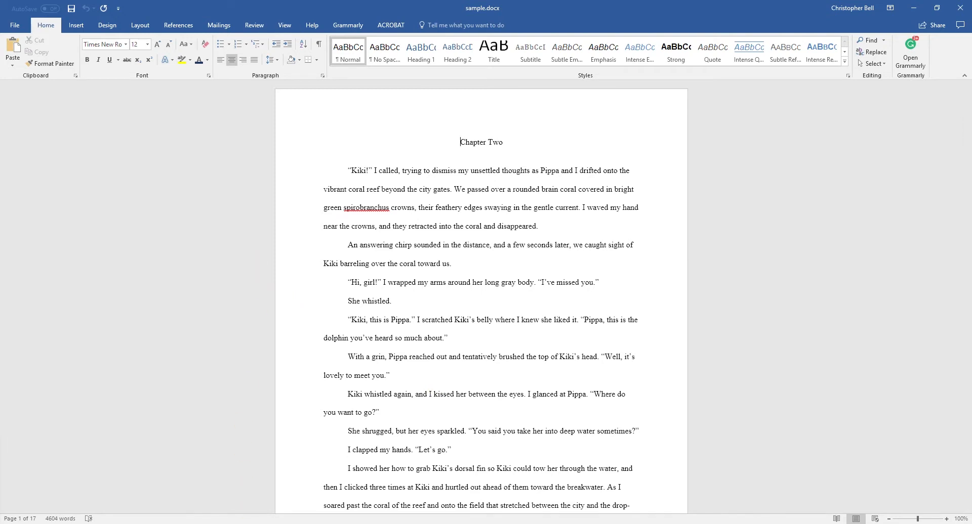
Step: Switch to the browser, view the print preview pages of the Breakwater paperback on Amazon, and return to the manuscript
{"action": "key", "text": "alt+Tab"}
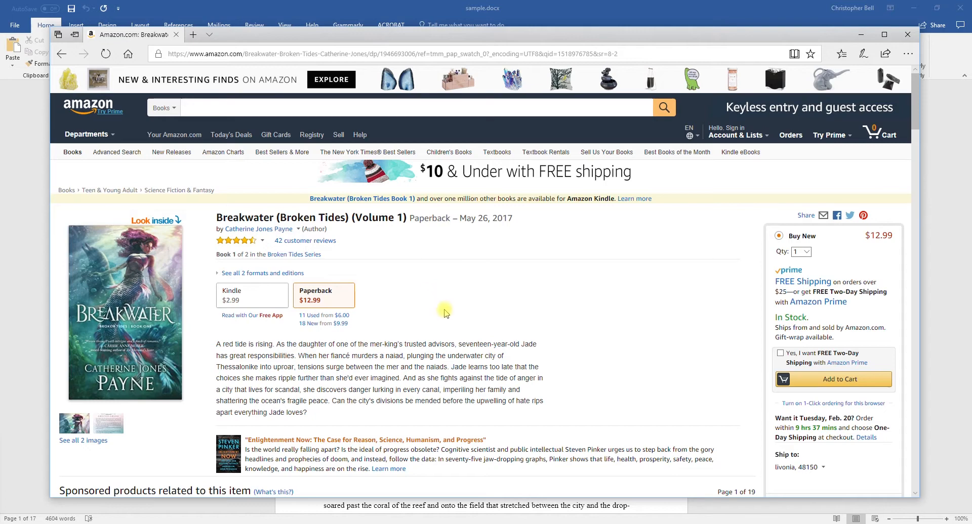
{"action": "left_click", "coordinate": [150, 228]}
{"action": "left_click", "coordinate": [635, 299]}
{"action": "left_click", "coordinate": [636, 299]}
{"action": "left_click", "coordinate": [637, 299]}
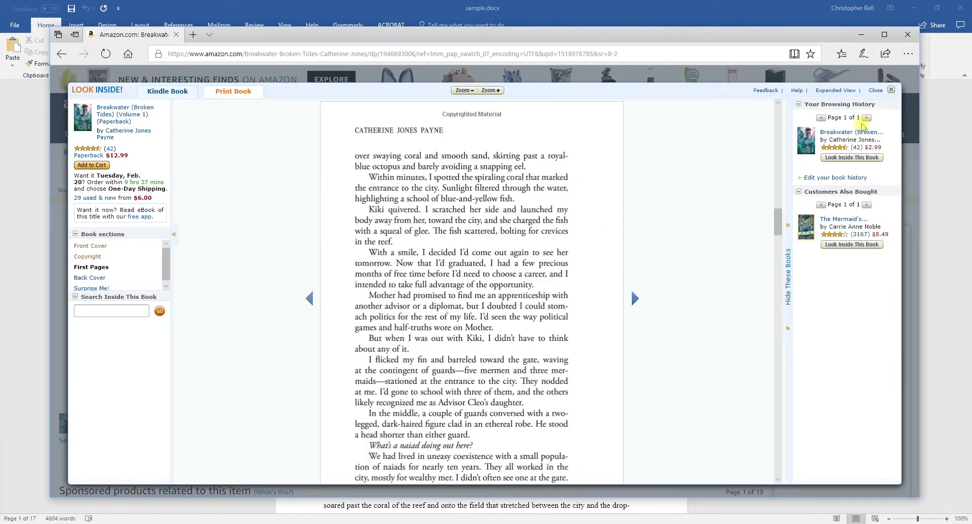
{"action": "left_click", "coordinate": [874, 90]}
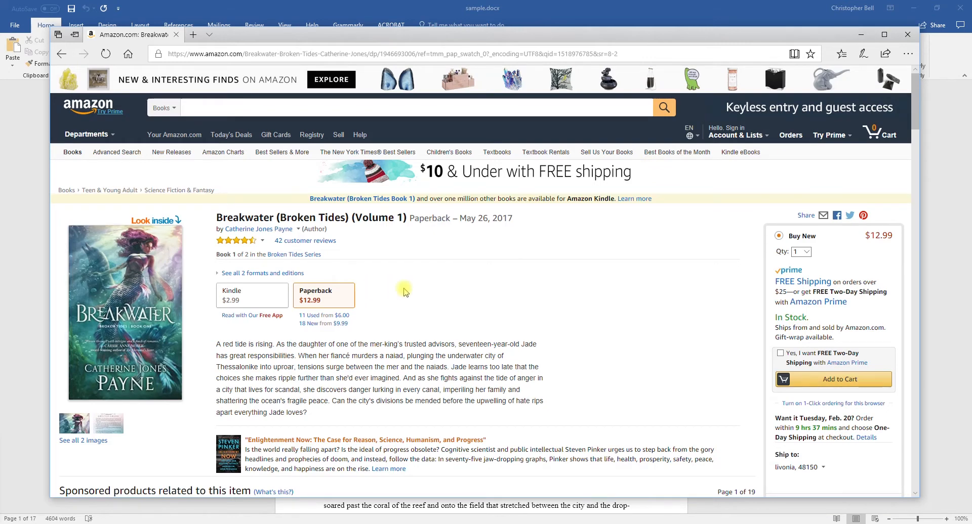
{"action": "left_click", "coordinate": [914, 35]}
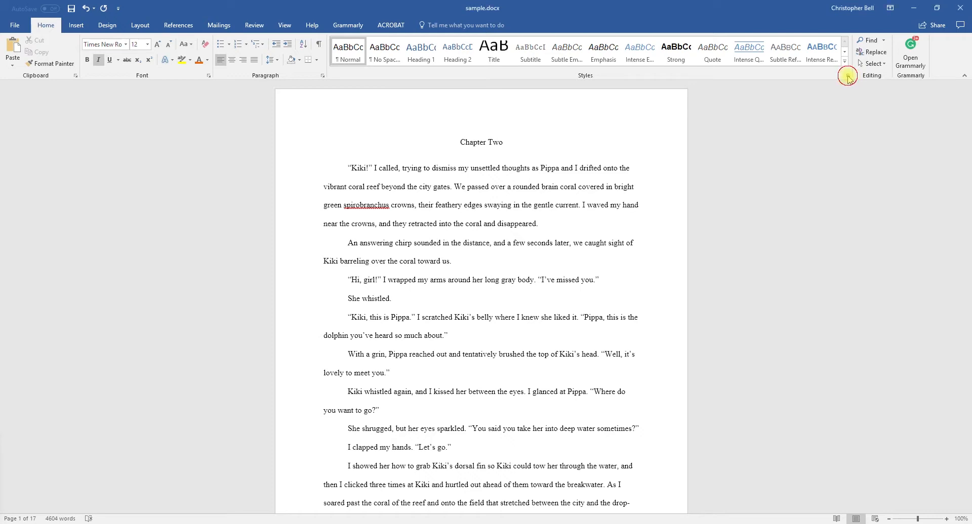
Step: Show the Styles list and the Style Inspector alongside the manuscript
{"action": "left_click", "coordinate": [847, 76]}
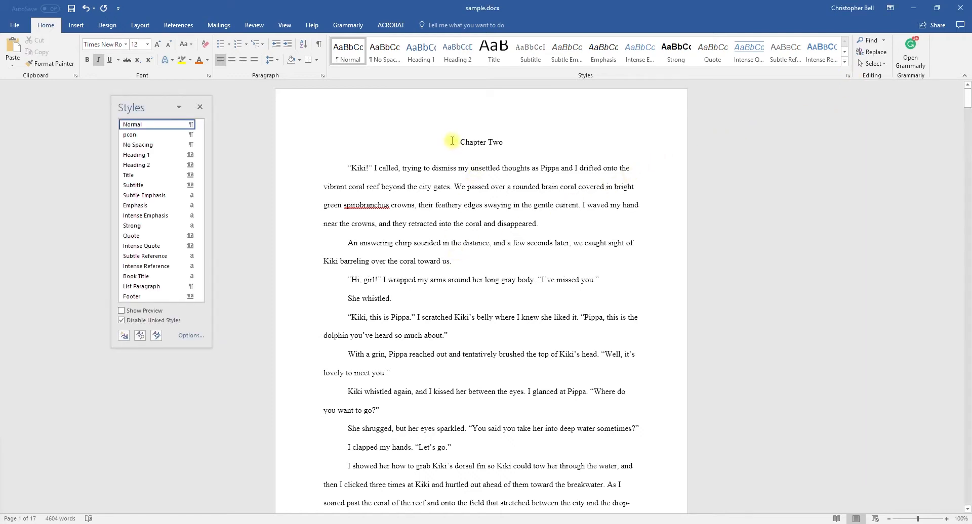
{"action": "left_click_drag", "start_coordinate": [451, 141], "coordinate": [574, 485]}
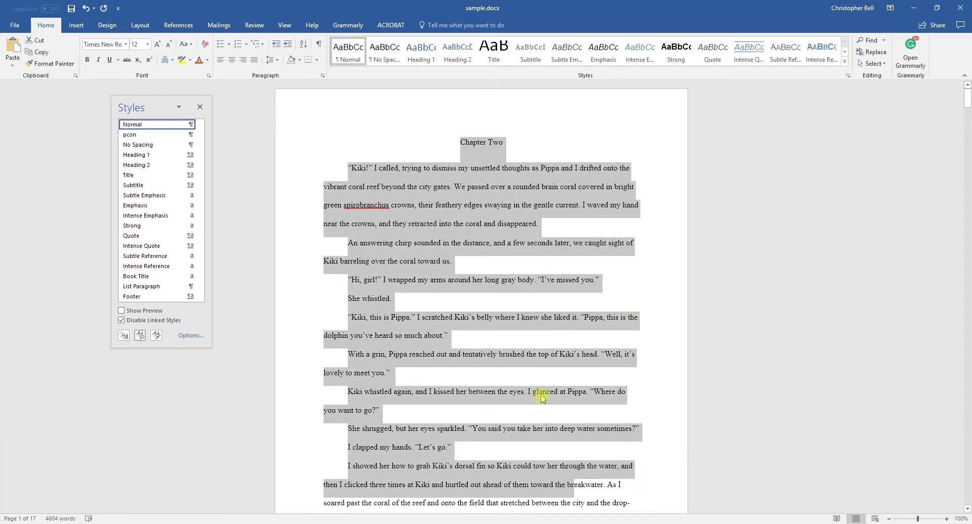
{"action": "left_click", "coordinate": [512, 242]}
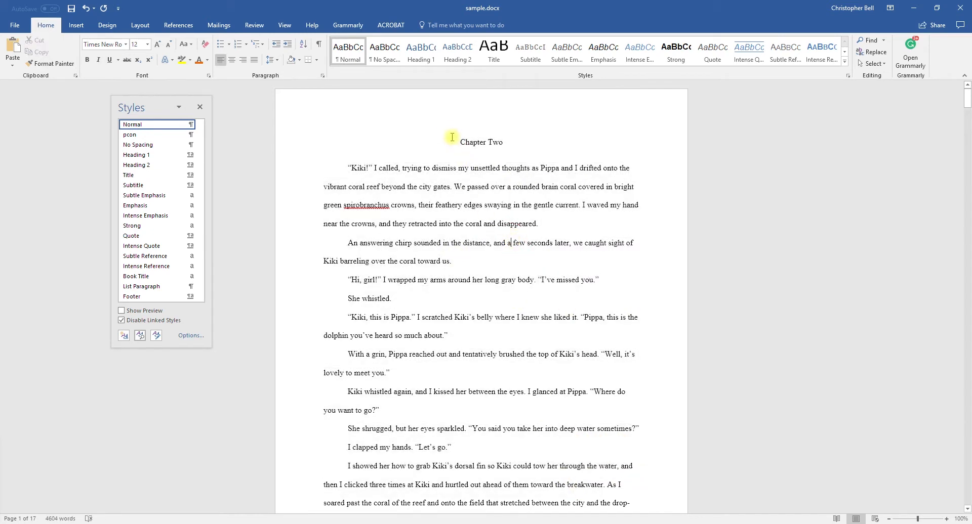
{"action": "left_click", "coordinate": [141, 336]}
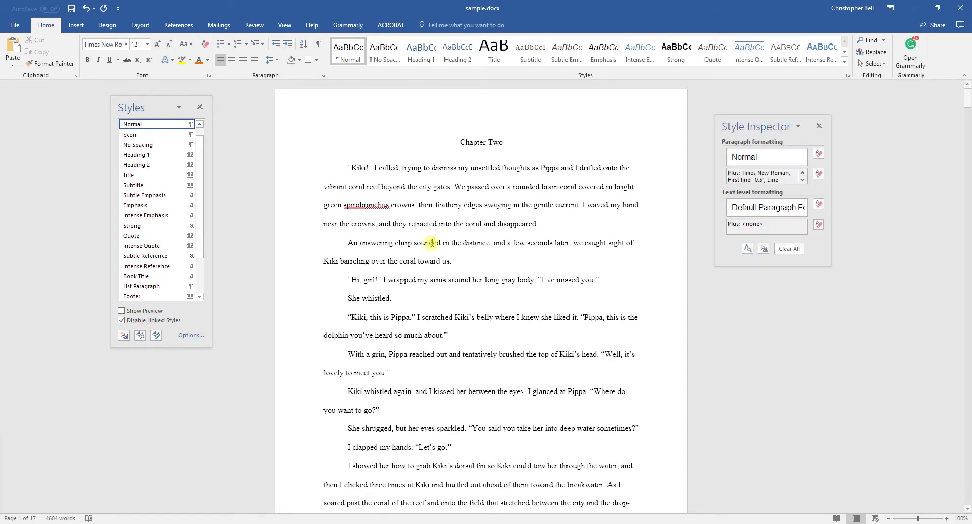
Step: Inspect the paragraph and text-level formatting of the manuscript from the Chapter Two heading onto the following pages
{"action": "left_click_drag", "start_coordinate": [452, 147], "coordinate": [572, 514]}
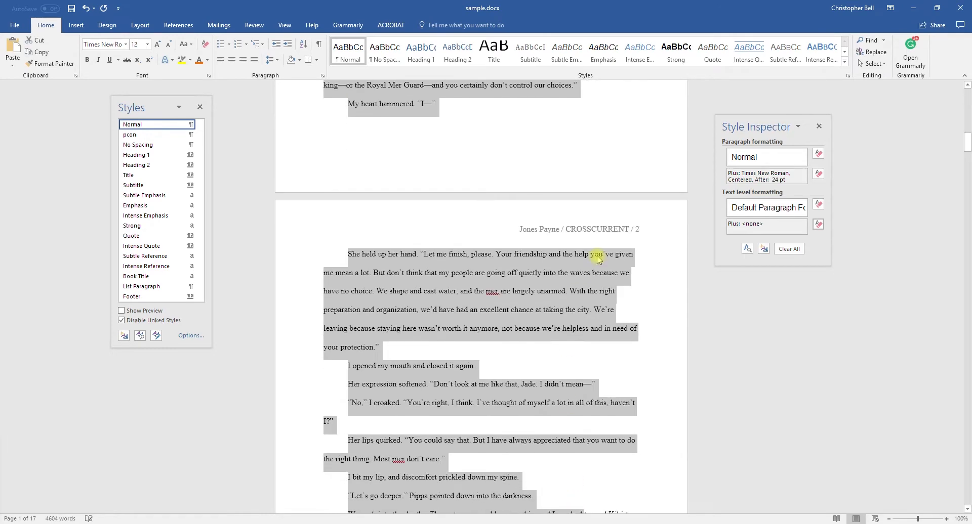
{"action": "mouse_move", "coordinate": [743, 160]}
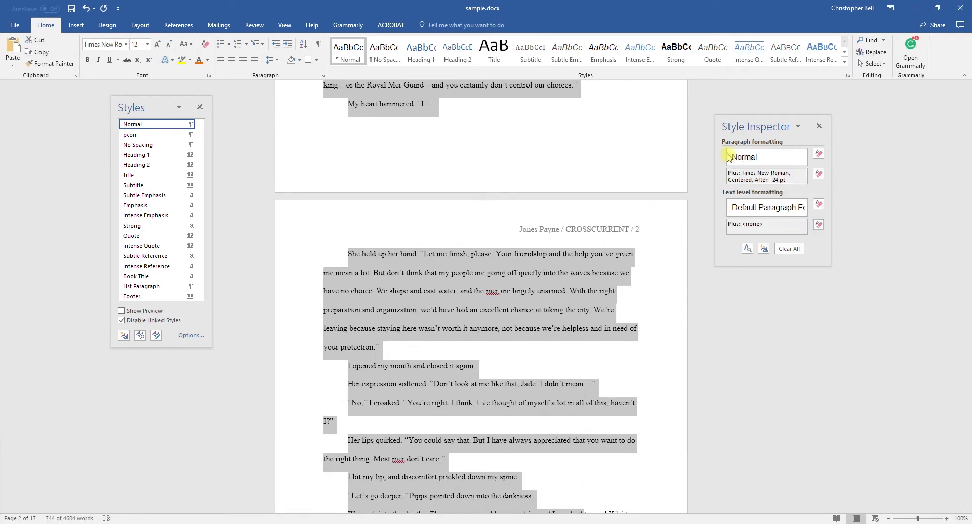
{"action": "mouse_move", "coordinate": [742, 209]}
{"action": "scroll", "coordinate": [501, 161], "scroll_direction": "up", "scroll_amount": 20}
{"action": "scroll", "coordinate": [501, 161], "scroll_direction": "up", "scroll_amount": 1}
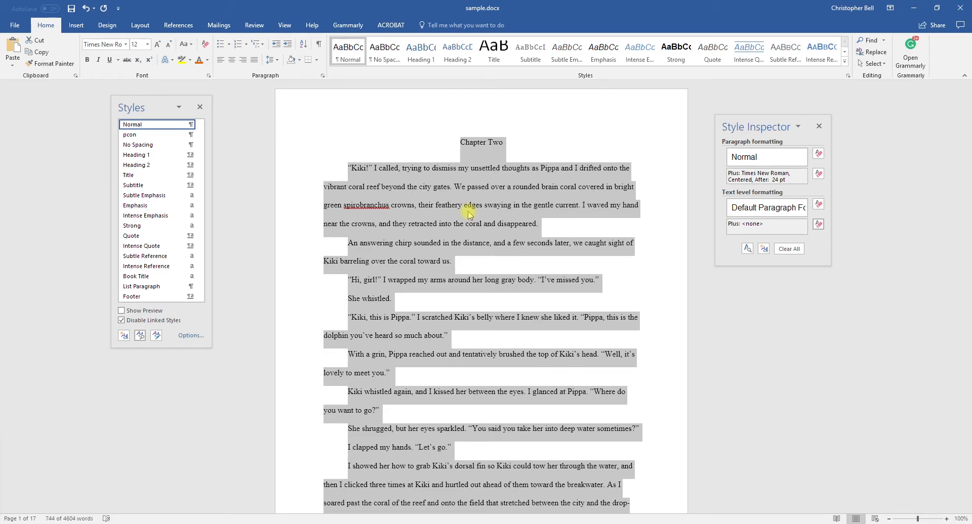
{"action": "left_click", "coordinate": [489, 187]}
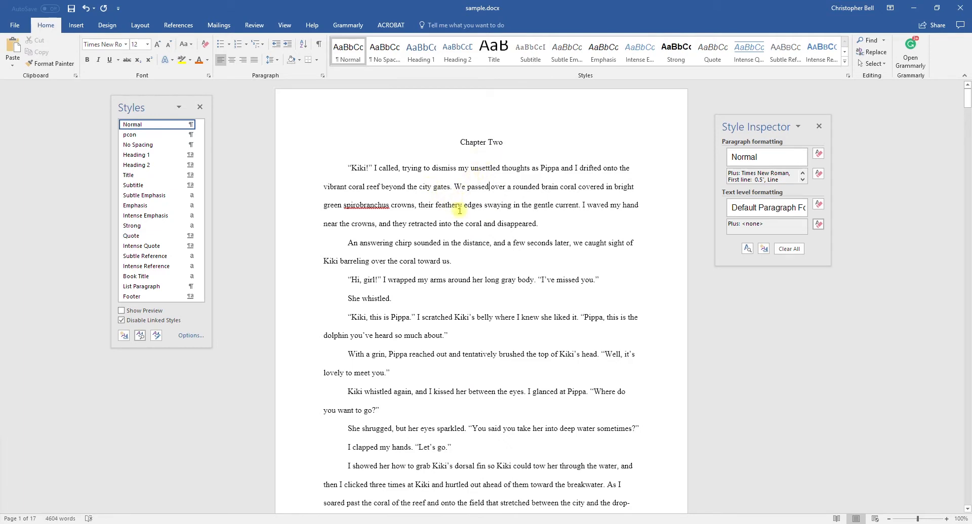
Step: Examine the formatting of the chapter heading, body paragraphs, # scene break and italic phrase "You defend those you care about"
{"action": "left_click_drag", "start_coordinate": [459, 140], "coordinate": [505, 142]}
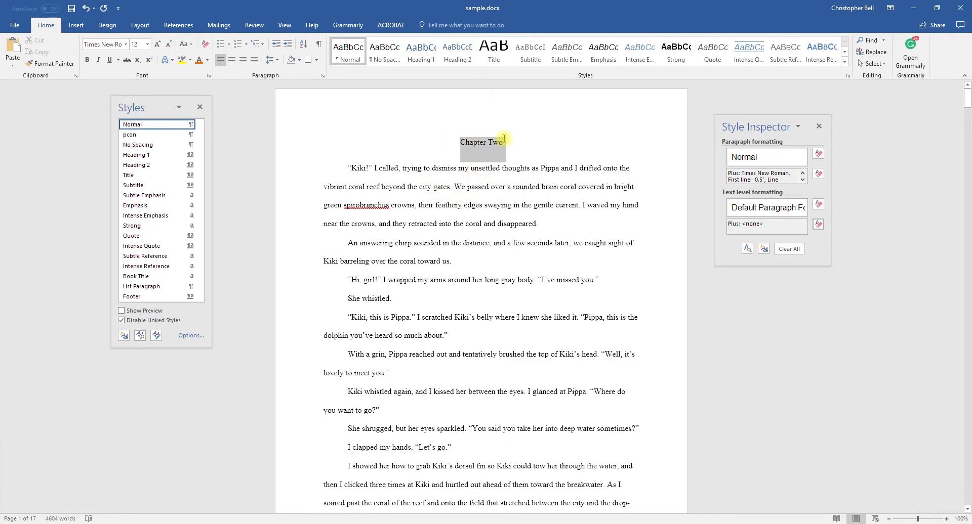
{"action": "left_click", "coordinate": [468, 182]}
{"action": "left_click_drag", "start_coordinate": [349, 167], "coordinate": [501, 429]}
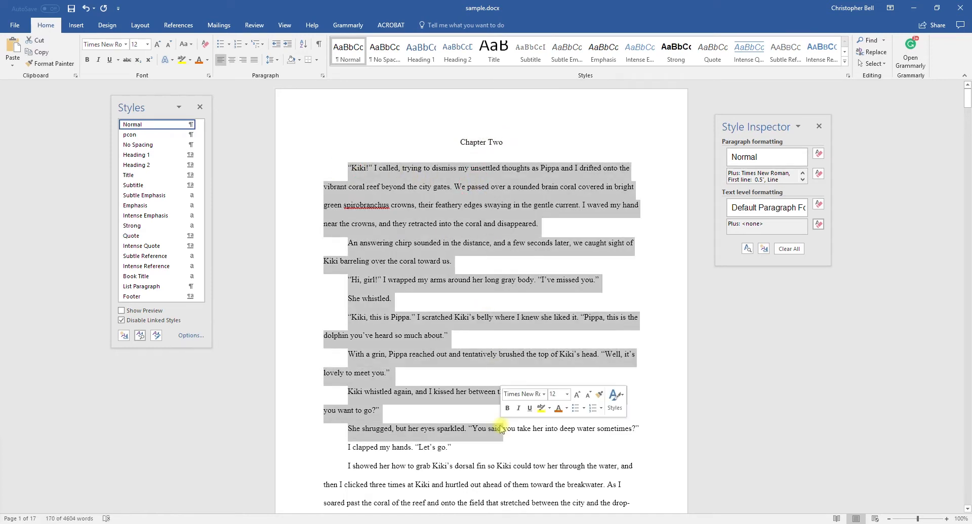
{"action": "scroll", "coordinate": [430, 202], "scroll_direction": "down", "scroll_amount": 5}
{"action": "scroll", "coordinate": [430, 206], "scroll_direction": "down", "scroll_amount": 15}
{"action": "scroll", "coordinate": [431, 206], "scroll_direction": "down", "scroll_amount": 6}
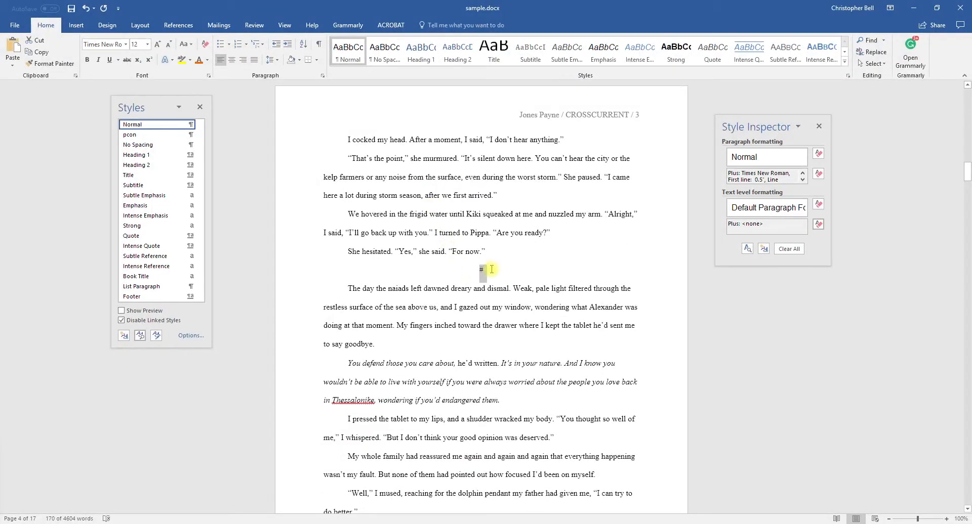
{"action": "left_click", "coordinate": [466, 289]}
{"action": "scroll", "coordinate": [395, 280], "scroll_direction": "down", "scroll_amount": 1}
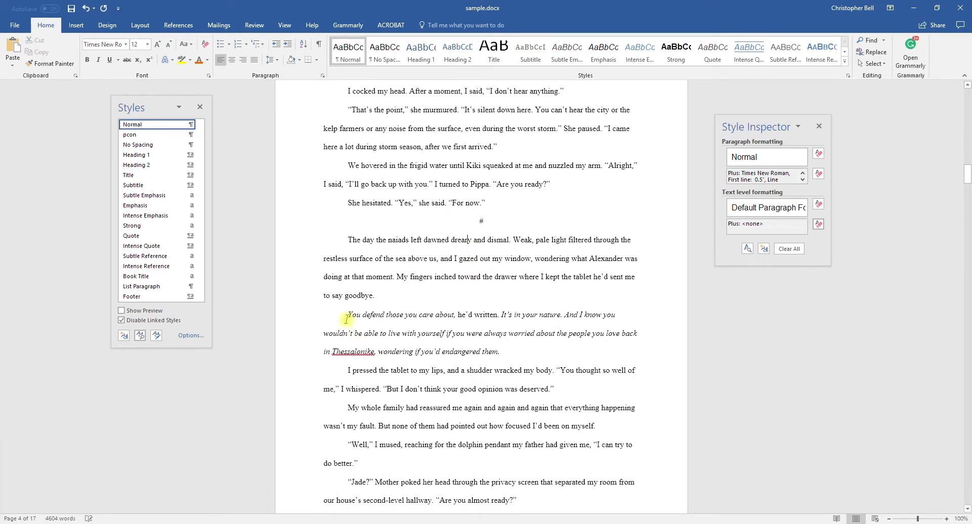
{"action": "left_click_drag", "start_coordinate": [348, 315], "coordinate": [455, 315]}
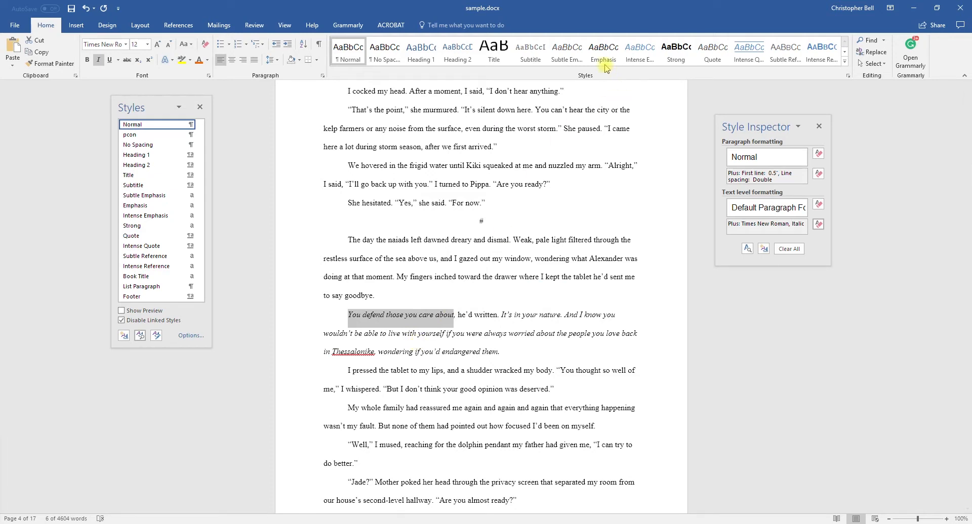
{"action": "left_click", "coordinate": [454, 166]}
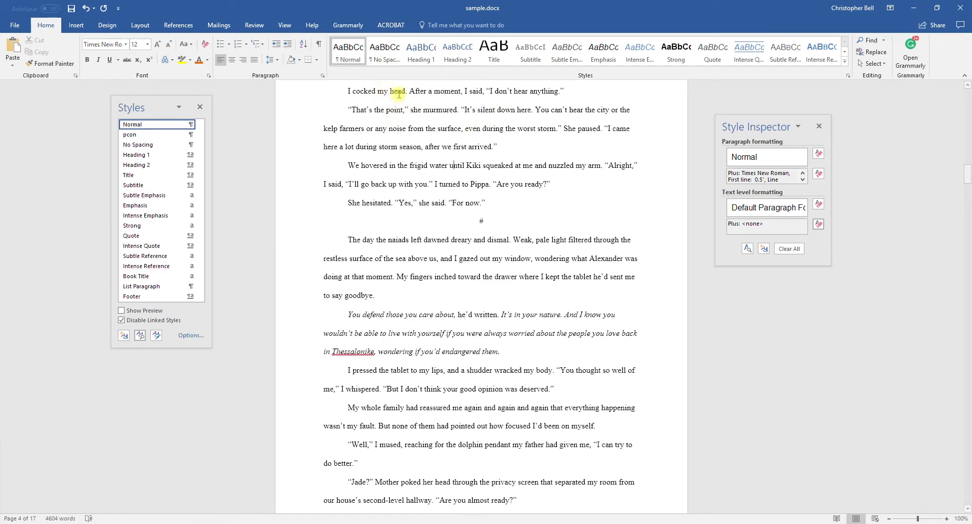
Step: Remove the No Spacing, Heading 2, Title, Subtitle and Subtle Emphasis styles from the style gallery
{"action": "right_click", "coordinate": [390, 61]}
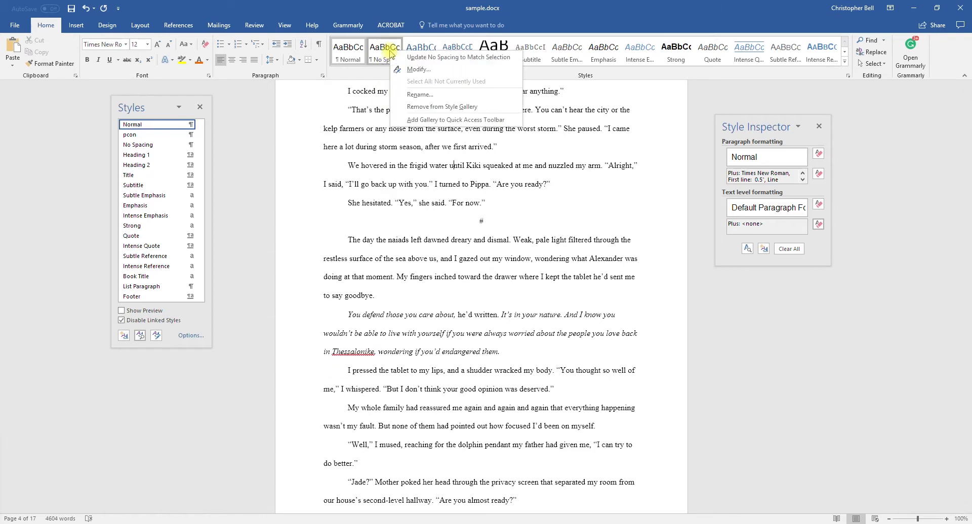
{"action": "left_click", "coordinate": [428, 106]}
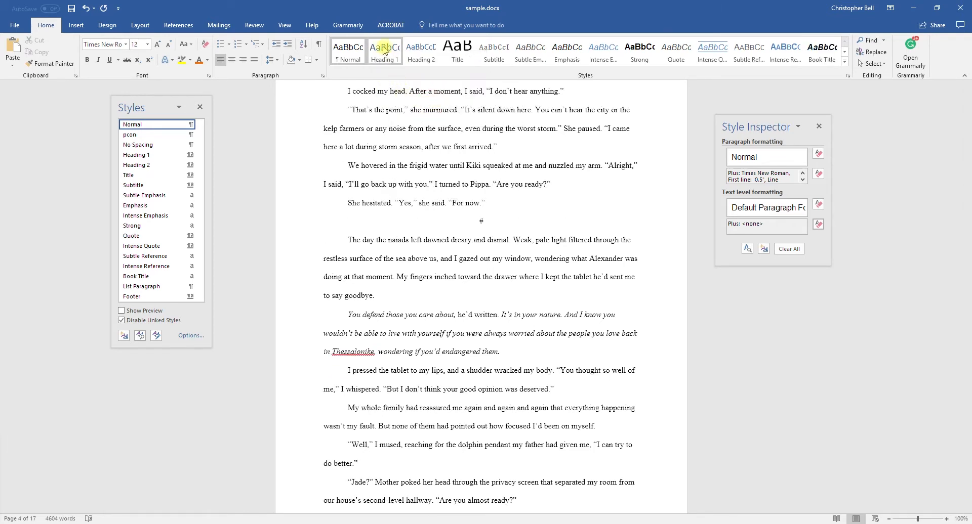
{"action": "right_click", "coordinate": [419, 52]}
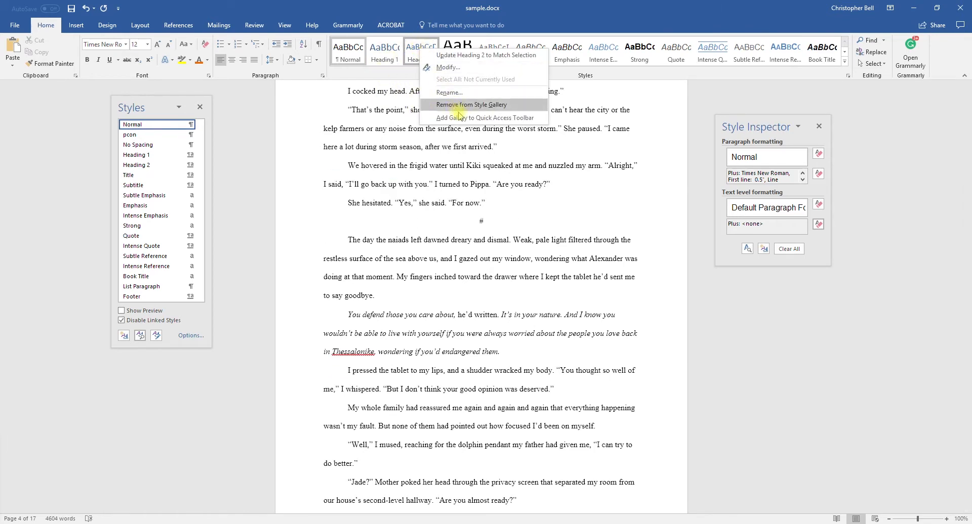
{"action": "left_click", "coordinate": [465, 105]}
{"action": "right_click", "coordinate": [420, 51]}
{"action": "left_click", "coordinate": [448, 105]}
{"action": "right_click", "coordinate": [420, 51]}
{"action": "left_click", "coordinate": [450, 103]}
{"action": "right_click", "coordinate": [420, 52]}
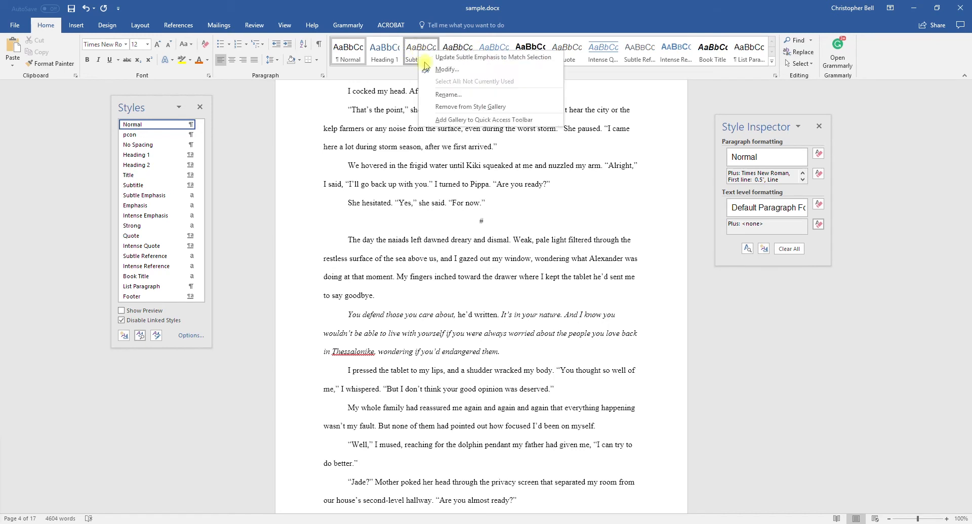
{"action": "left_click", "coordinate": [449, 106]}
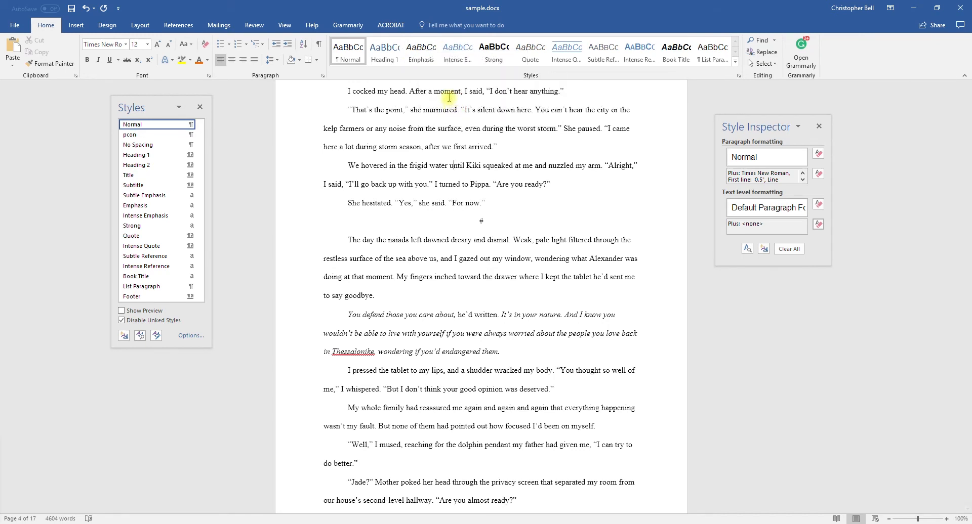
Step: Remove the Intense Emphasis, Strong, Quote and Intense Quote styles from the style gallery
{"action": "right_click", "coordinate": [457, 53]}
{"action": "left_click", "coordinate": [485, 108]}
{"action": "right_click", "coordinate": [458, 50]}
{"action": "left_click", "coordinate": [487, 108]}
{"action": "right_click", "coordinate": [458, 51]}
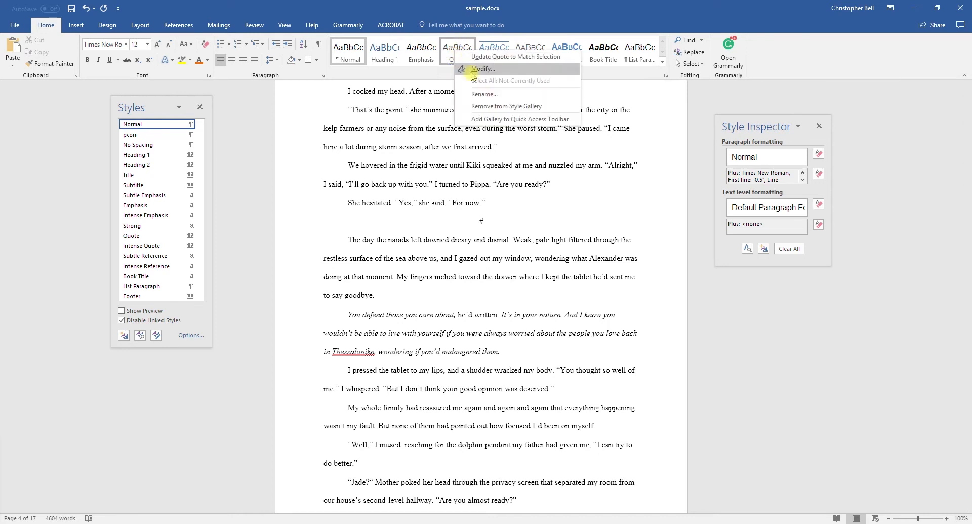
{"action": "left_click", "coordinate": [487, 108]}
{"action": "right_click", "coordinate": [460, 50]}
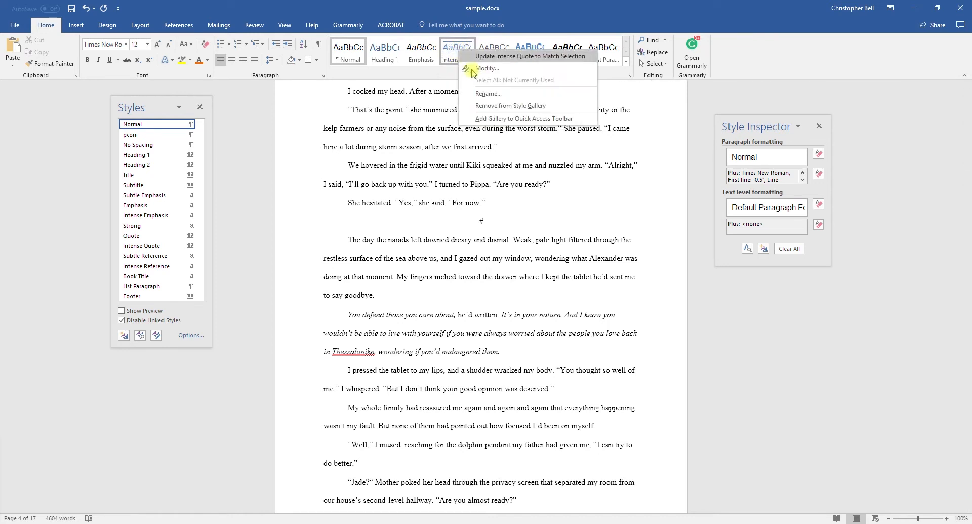
{"action": "left_click", "coordinate": [488, 106]}
Step: Remove the Subtle Reference, Intense Reference, Book Title and List Paragraph styles from the style gallery
{"action": "right_click", "coordinate": [462, 51]}
{"action": "left_click", "coordinate": [491, 106]}
{"action": "right_click", "coordinate": [458, 50]}
{"action": "left_click", "coordinate": [497, 103]}
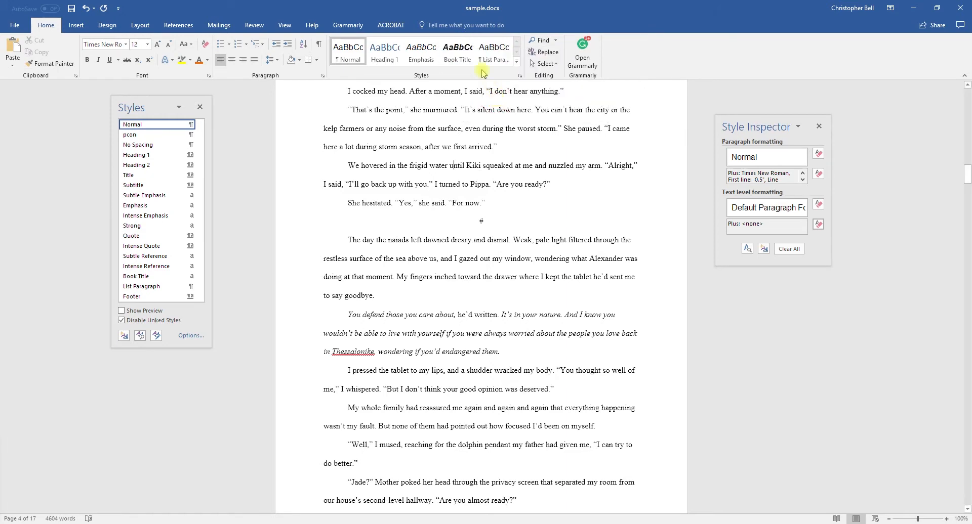
{"action": "right_click", "coordinate": [458, 50]}
{"action": "left_click", "coordinate": [504, 101]}
{"action": "right_click", "coordinate": [458, 49]}
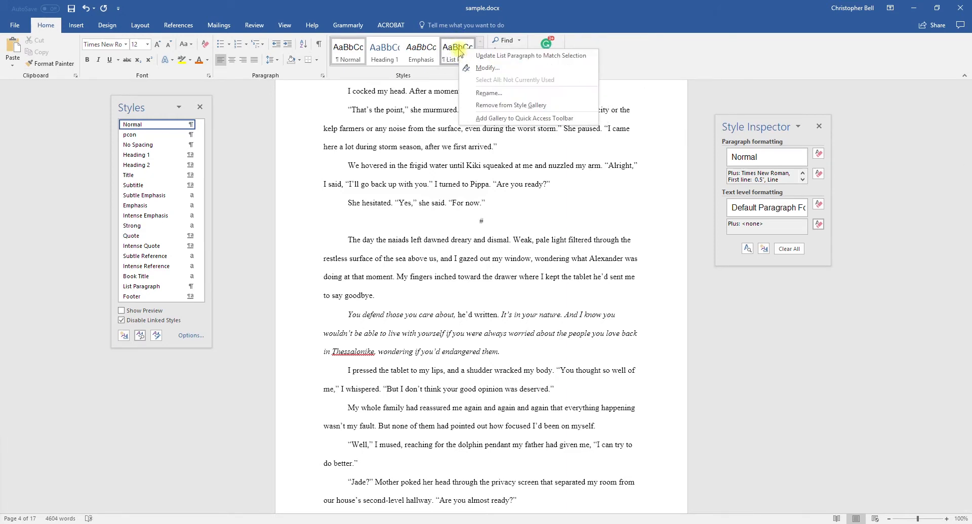
{"action": "left_click", "coordinate": [494, 104]}
Step: Clear the direct paragraph and text formatting from the Chapter Two heading through the paragraph ending "Where do you want to go?"
{"action": "scroll", "coordinate": [566, 167], "scroll_direction": "up", "scroll_amount": 4}
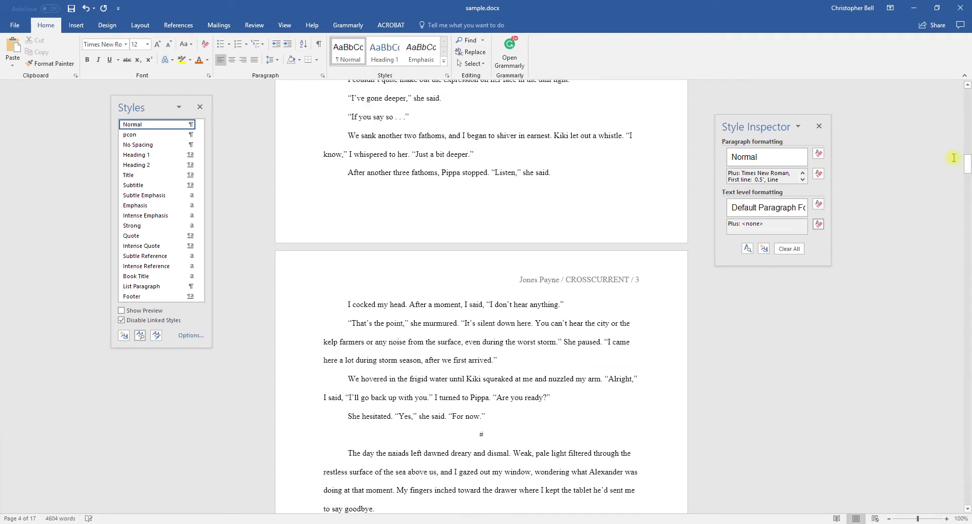
{"action": "left_click_drag", "start_coordinate": [967, 160], "coordinate": [965, 96]}
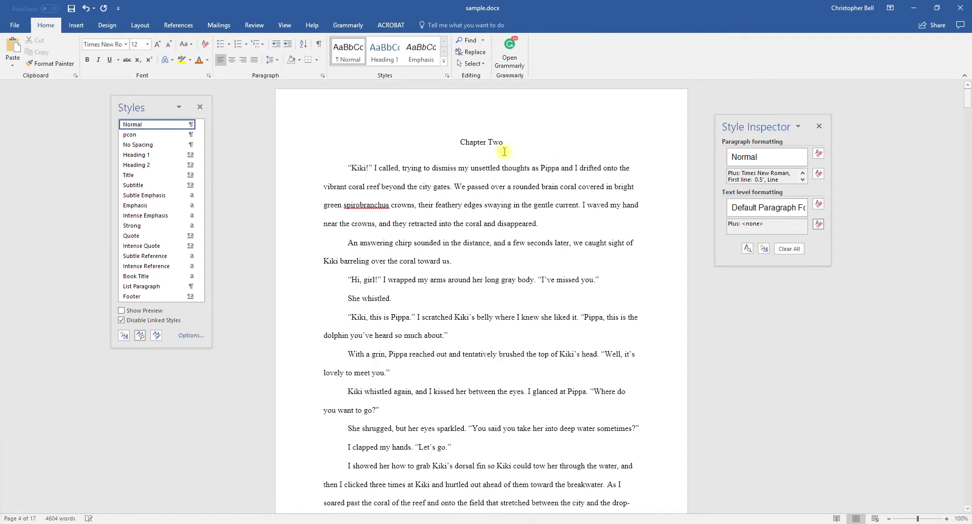
{"action": "left_click_drag", "start_coordinate": [443, 137], "coordinate": [503, 411]}
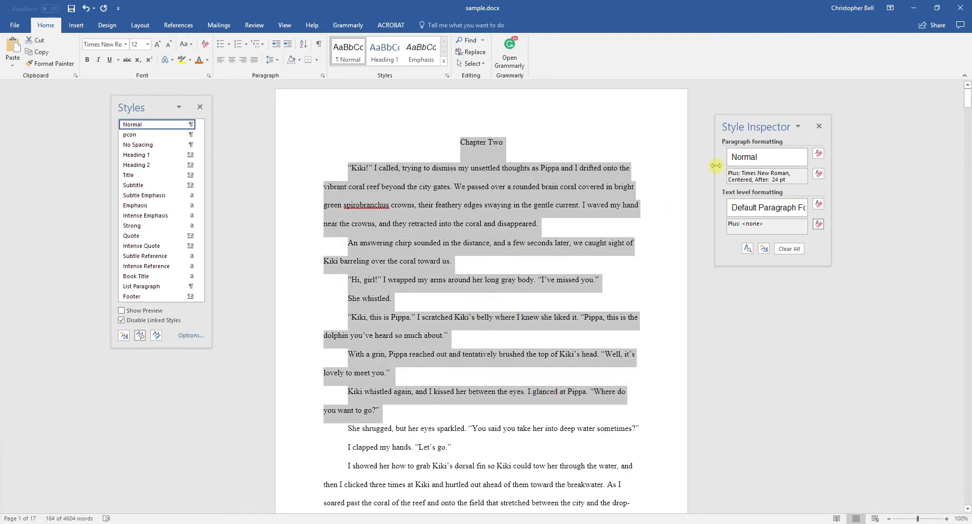
{"action": "mouse_move", "coordinate": [736, 158]}
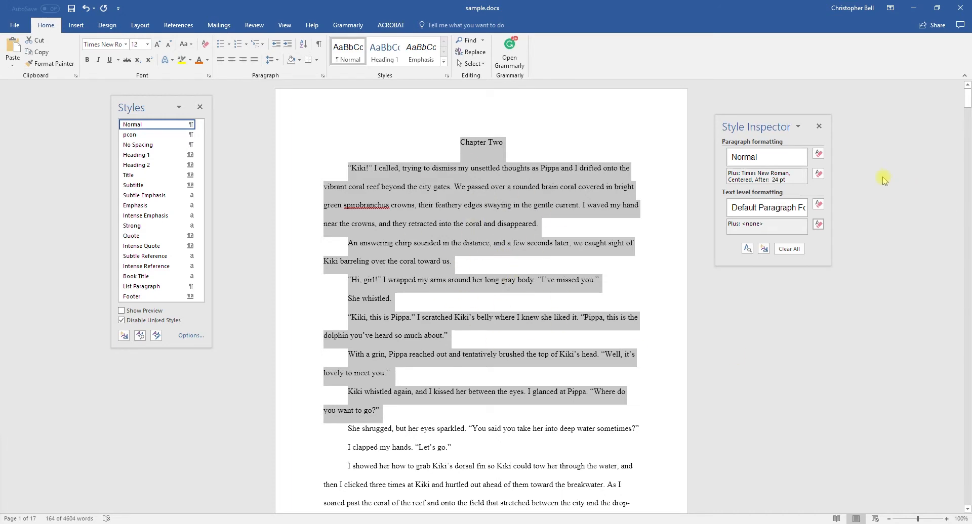
{"action": "left_click", "coordinate": [818, 174]}
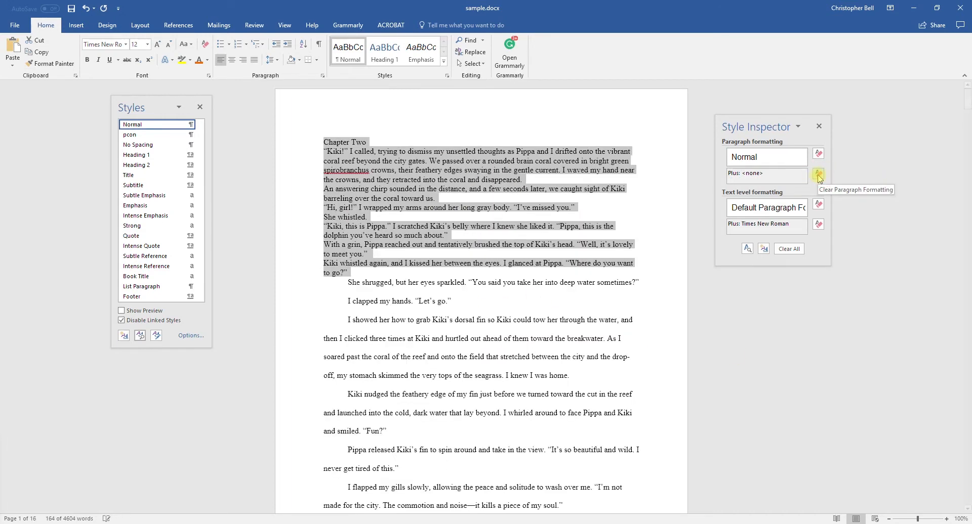
{"action": "left_click", "coordinate": [818, 224]}
{"action": "left_click", "coordinate": [423, 227]}
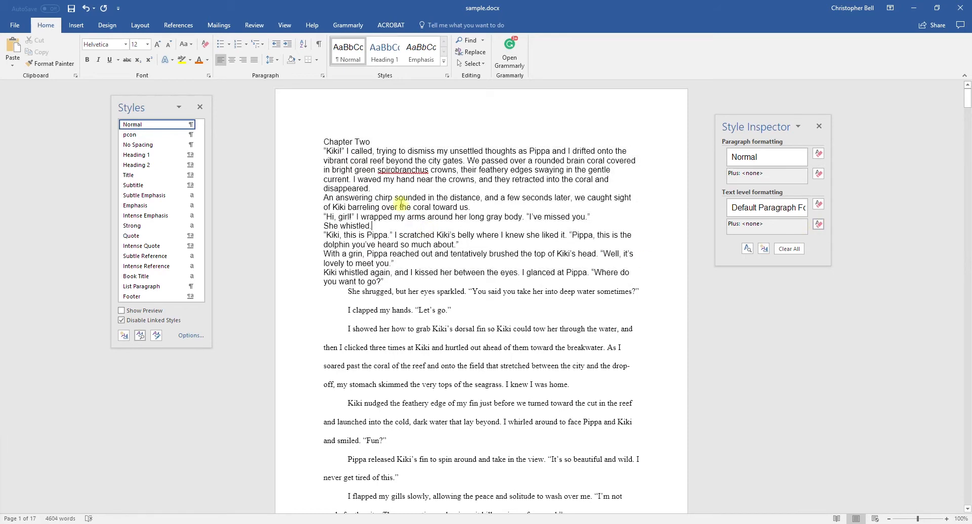
{"action": "left_click_drag", "start_coordinate": [320, 141], "coordinate": [335, 151]}
{"action": "left_click_drag", "start_coordinate": [429, 255], "coordinate": [434, 281]}
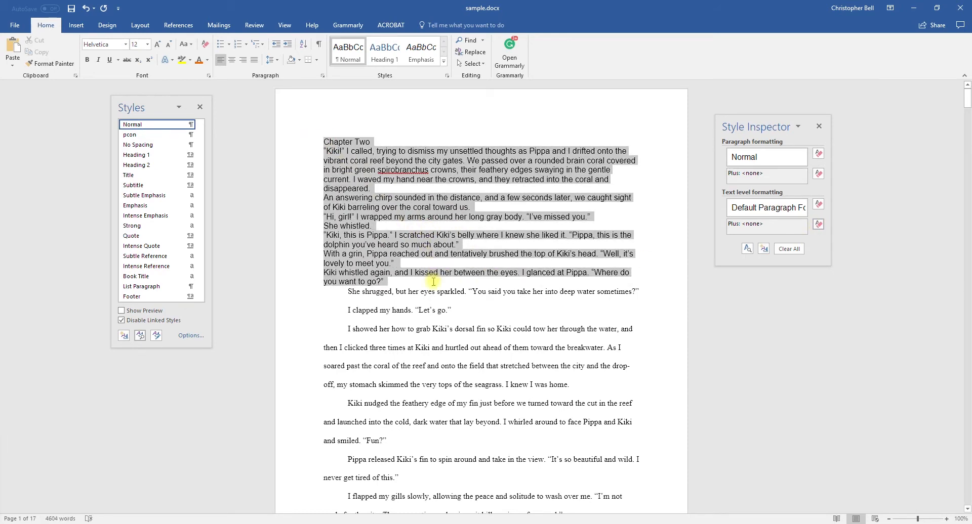
{"action": "left_click", "coordinate": [347, 202]}
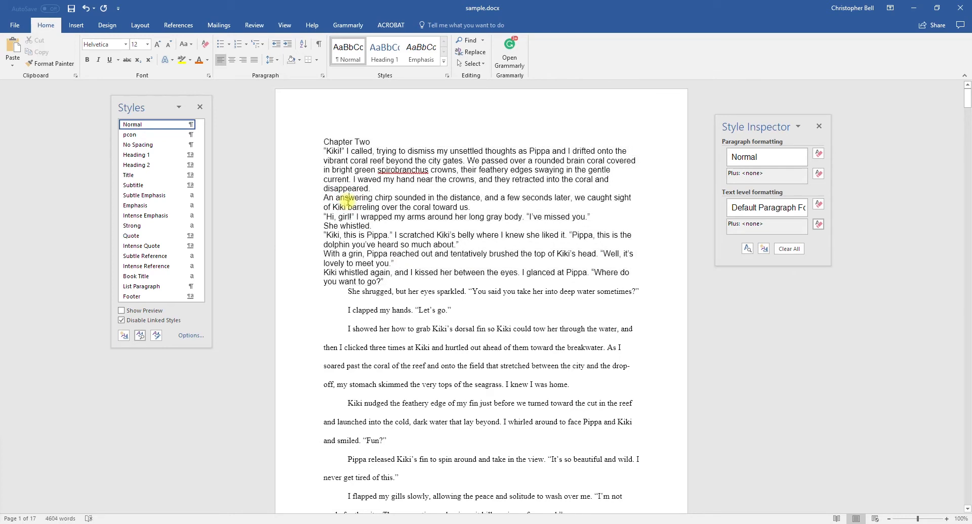
Step: Apply the Heading 1 style to the Chapter Two heading
{"action": "left_click", "coordinate": [334, 141]}
{"action": "left_click", "coordinate": [383, 50]}
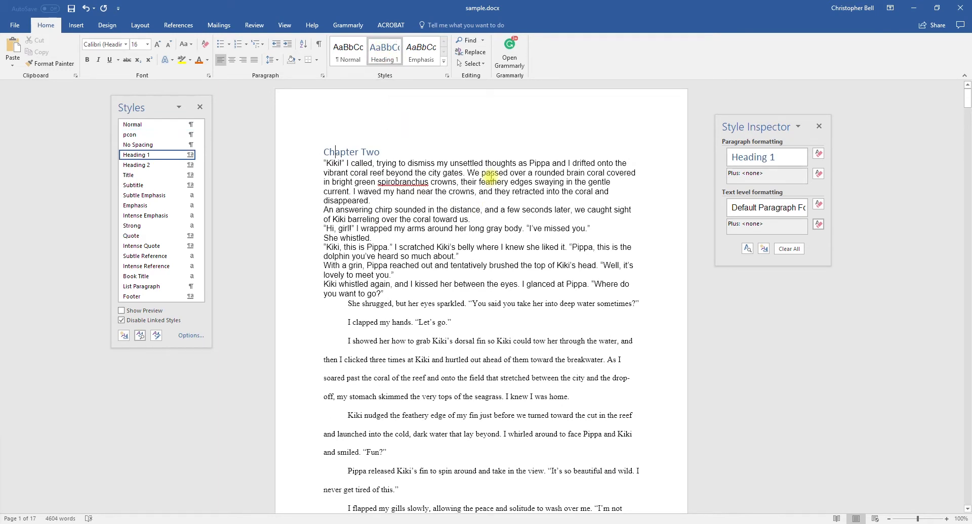
{"action": "left_click", "coordinate": [436, 172]}
{"action": "left_click", "coordinate": [333, 151]}
Step: Apply the Emphasis style to the italic phrase "You defend those you care about" on the page numbered 3
{"action": "scroll", "coordinate": [378, 201], "scroll_direction": "down", "scroll_amount": 1}
{"action": "scroll", "coordinate": [380, 198], "scroll_direction": "down", "scroll_amount": 9}
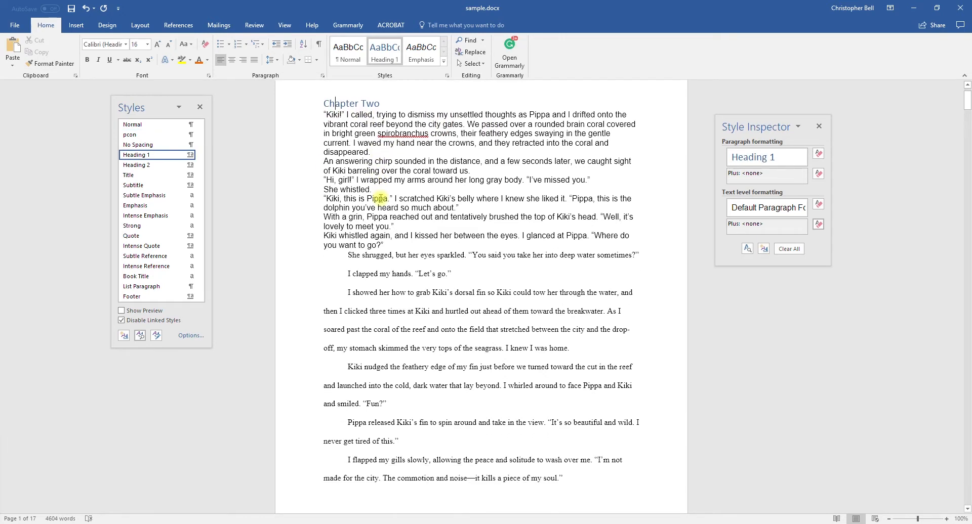
{"action": "scroll", "coordinate": [382, 196], "scroll_direction": "down", "scroll_amount": 20}
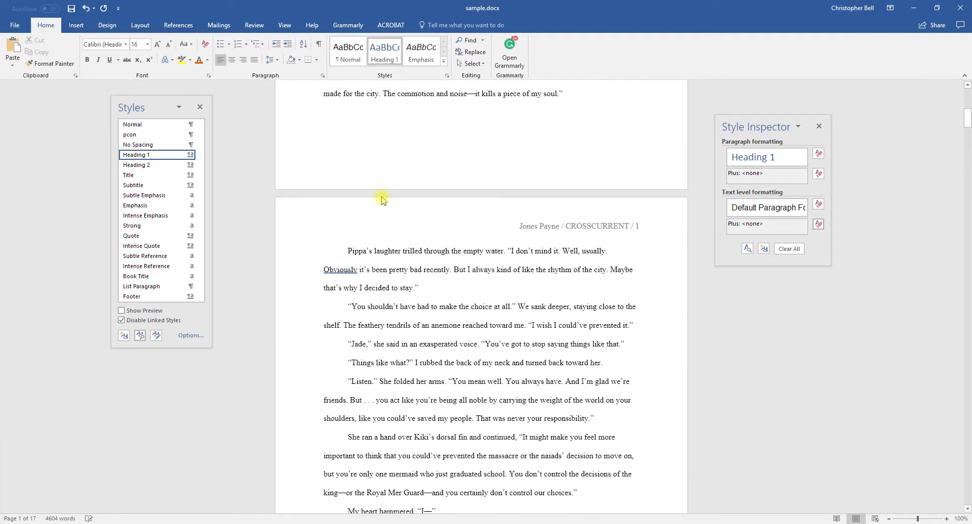
{"action": "scroll", "coordinate": [382, 197], "scroll_direction": "down", "scroll_amount": 9}
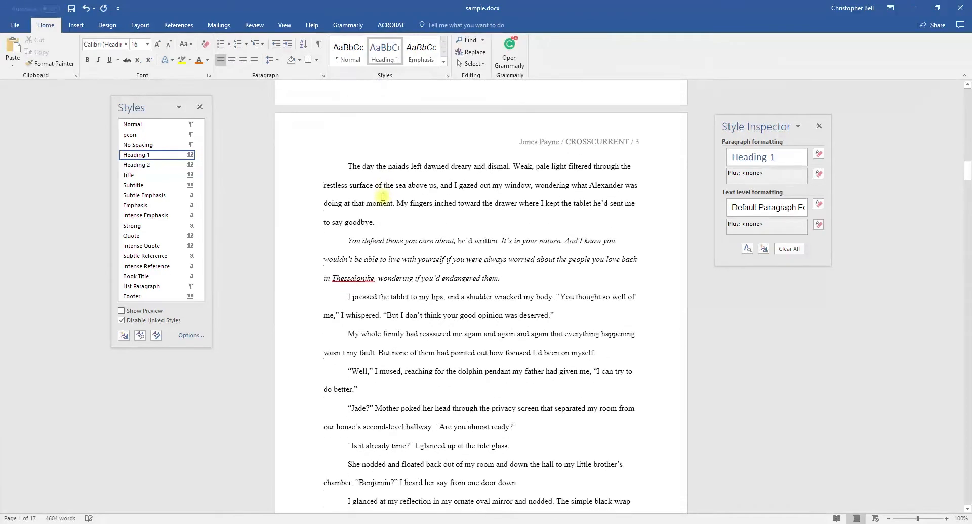
{"action": "left_click", "coordinate": [378, 234]}
{"action": "left_click_drag", "start_coordinate": [347, 235], "coordinate": [457, 238]}
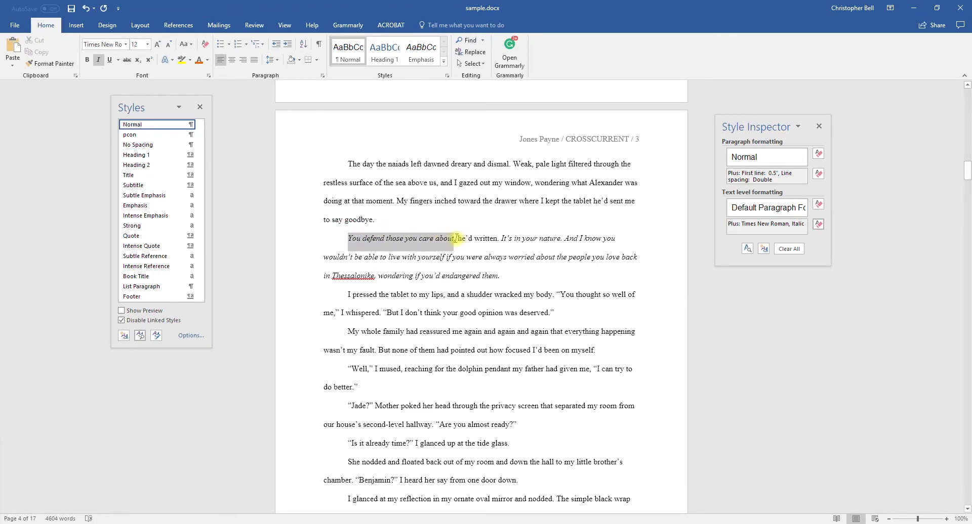
{"action": "left_click", "coordinate": [421, 51]}
{"action": "left_click", "coordinate": [407, 185]}
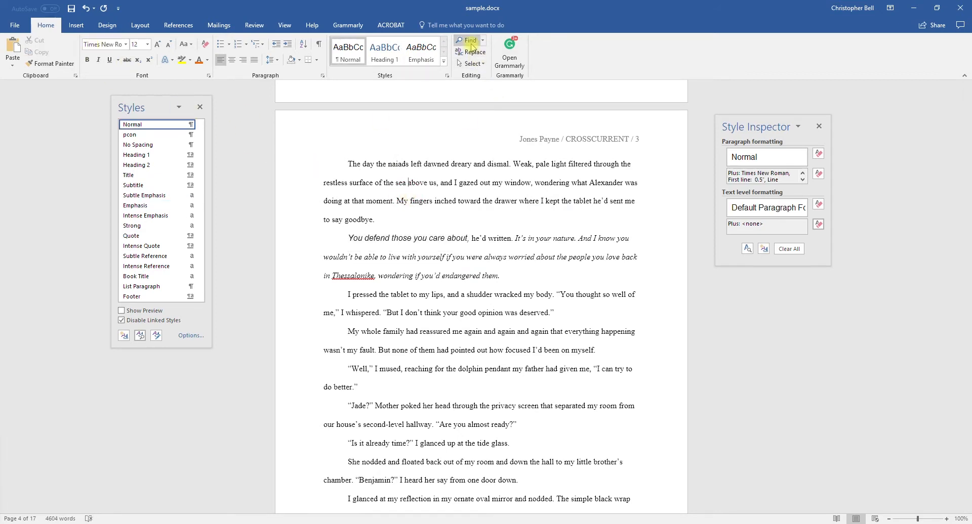
Step: Start a find-and-replace, clear its leftover formatting criteria and set it to find text with the Italic font style
{"action": "left_click", "coordinate": [474, 53]}
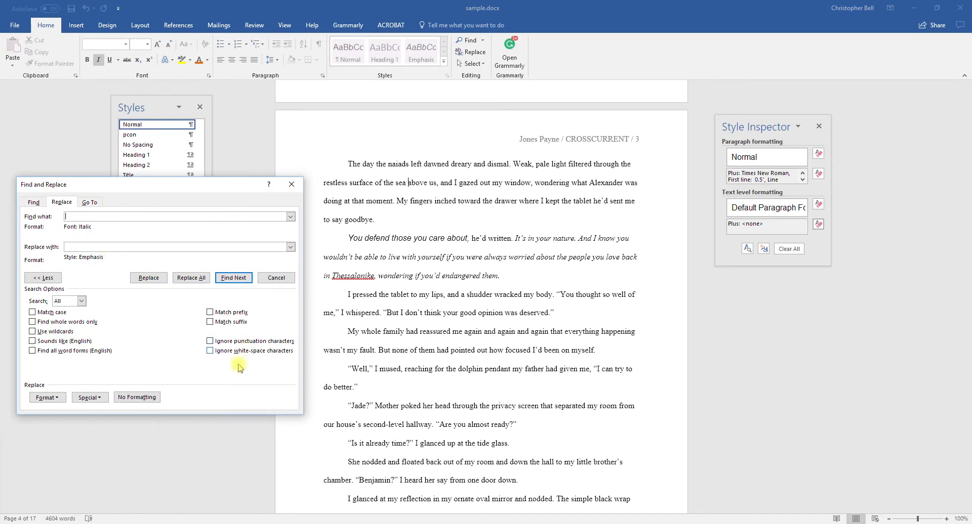
{"action": "left_click", "coordinate": [136, 399]}
{"action": "left_click", "coordinate": [140, 398]}
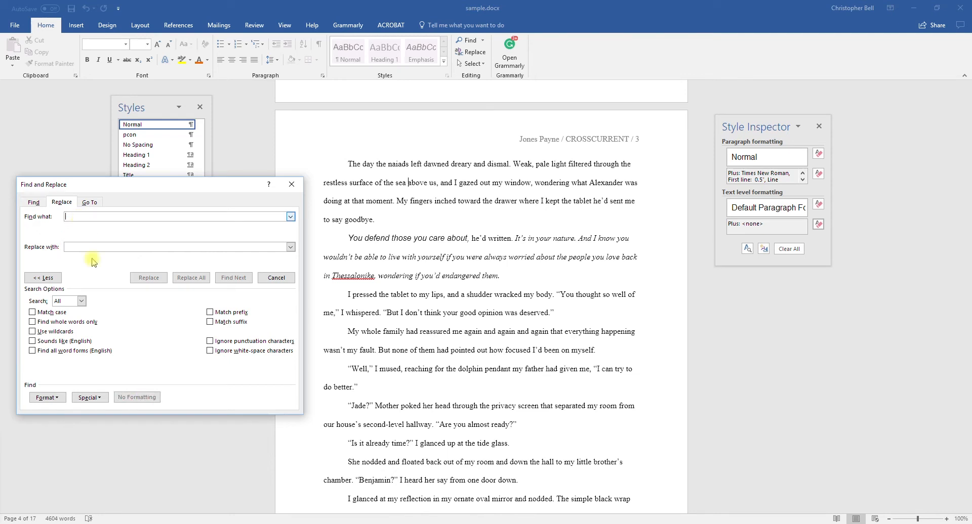
{"action": "left_click", "coordinate": [53, 400]}
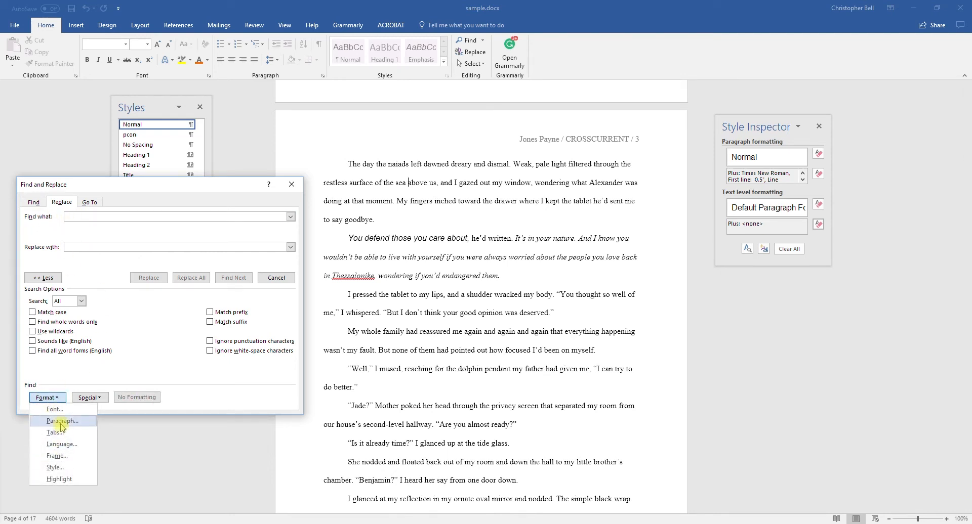
{"action": "left_click", "coordinate": [55, 410]}
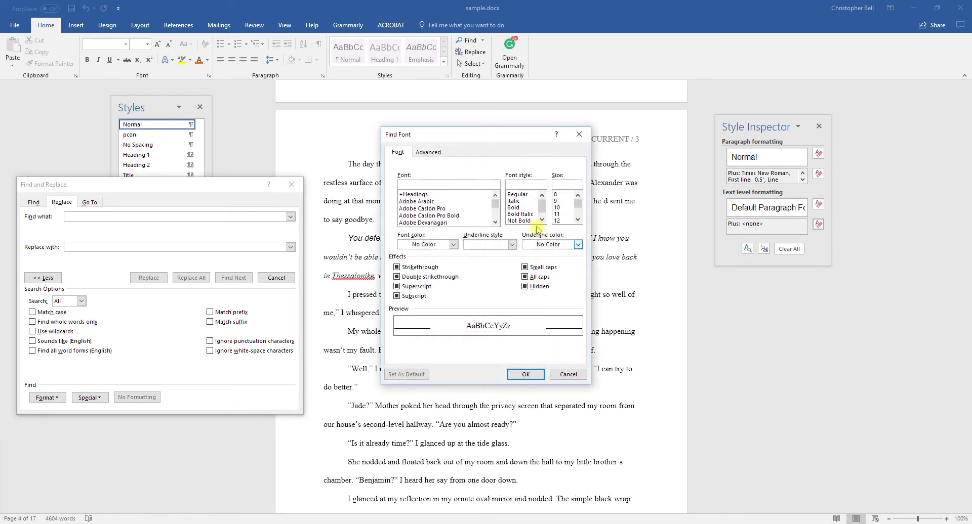
{"action": "left_click", "coordinate": [515, 202]}
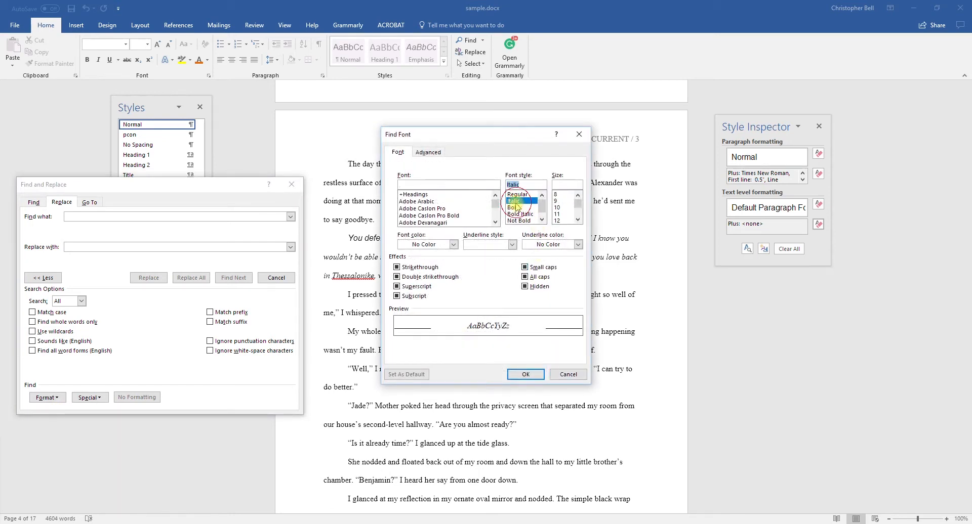
{"action": "left_click", "coordinate": [525, 374]}
Step: Set the replacement formatting to the Emphasis style, leaving the replacement text empty
{"action": "left_click", "coordinate": [77, 246]}
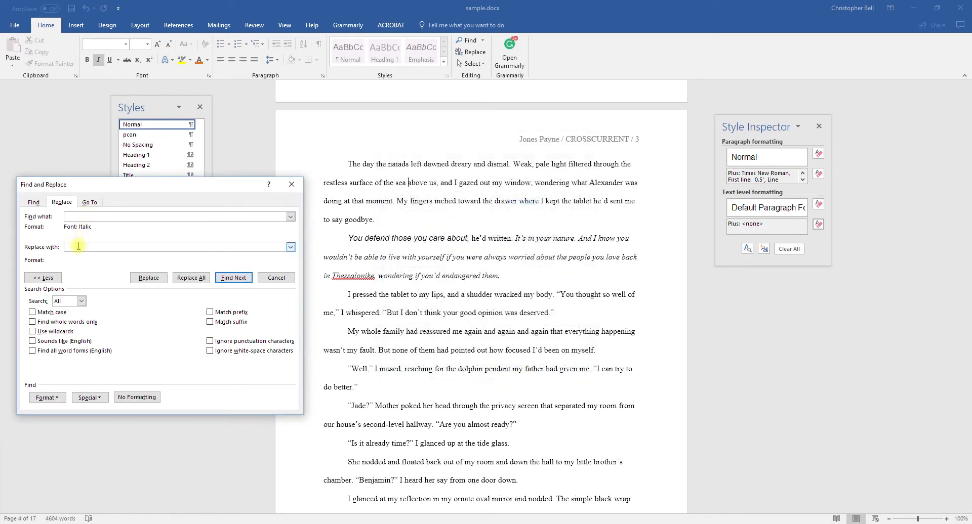
{"action": "left_click", "coordinate": [47, 397]}
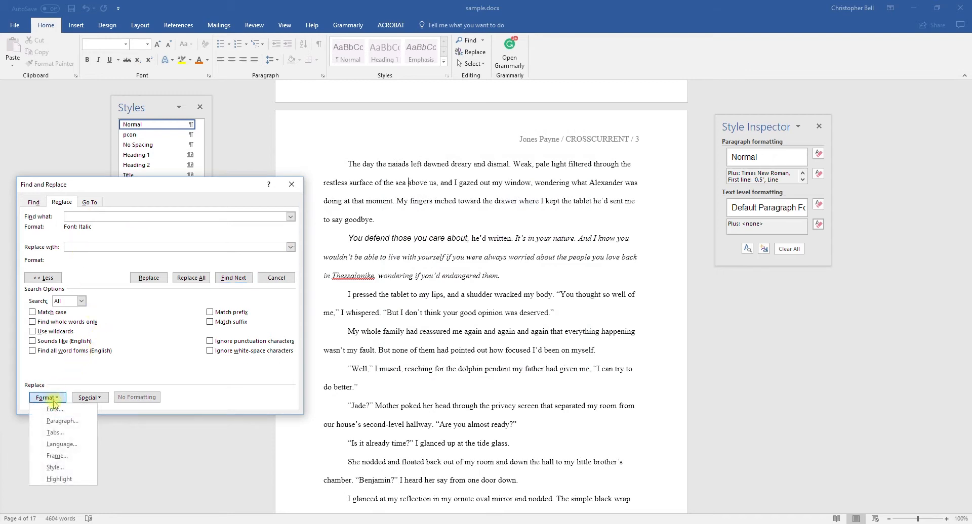
{"action": "left_click", "coordinate": [56, 468]}
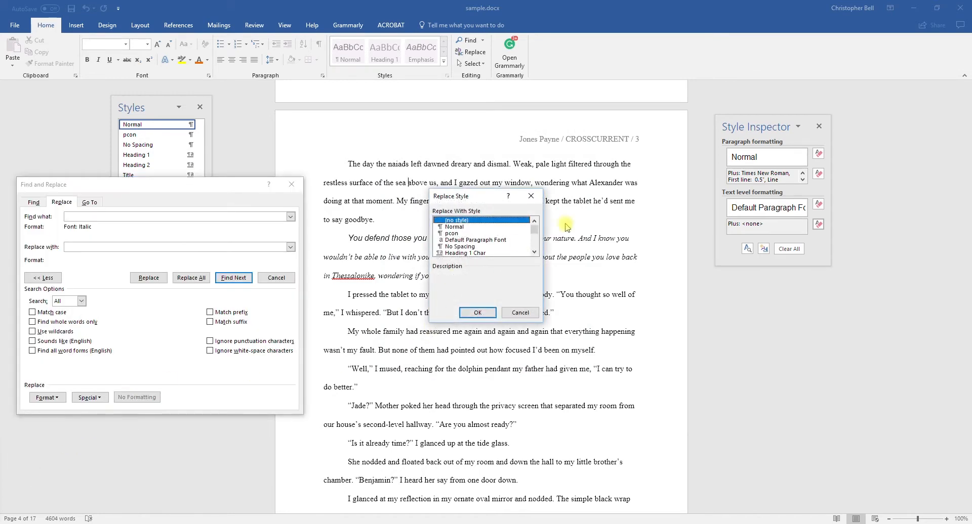
{"action": "left_click", "coordinate": [534, 253]}
{"action": "left_click", "coordinate": [535, 253]}
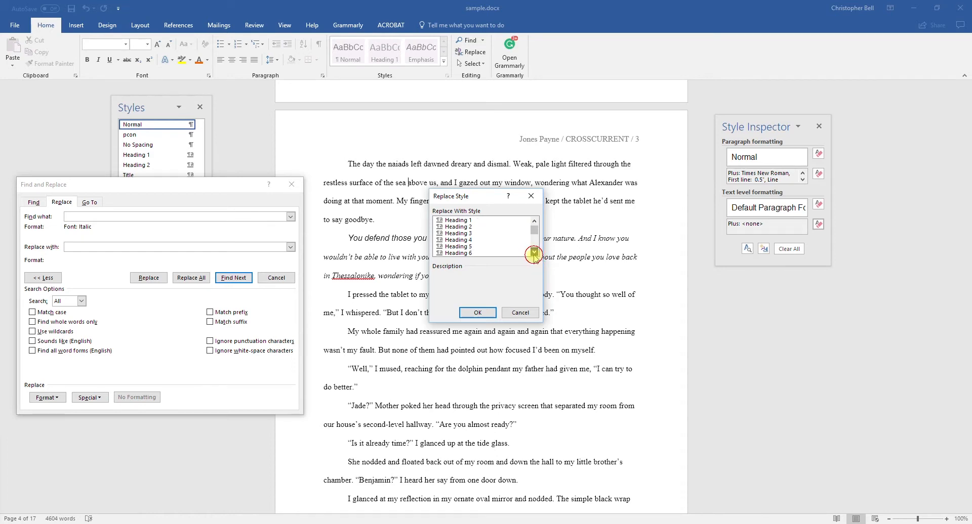
{"action": "left_click", "coordinate": [535, 254]}
{"action": "left_click", "coordinate": [534, 253]}
{"action": "left_click", "coordinate": [534, 253]}
{"action": "left_click", "coordinate": [534, 253]}
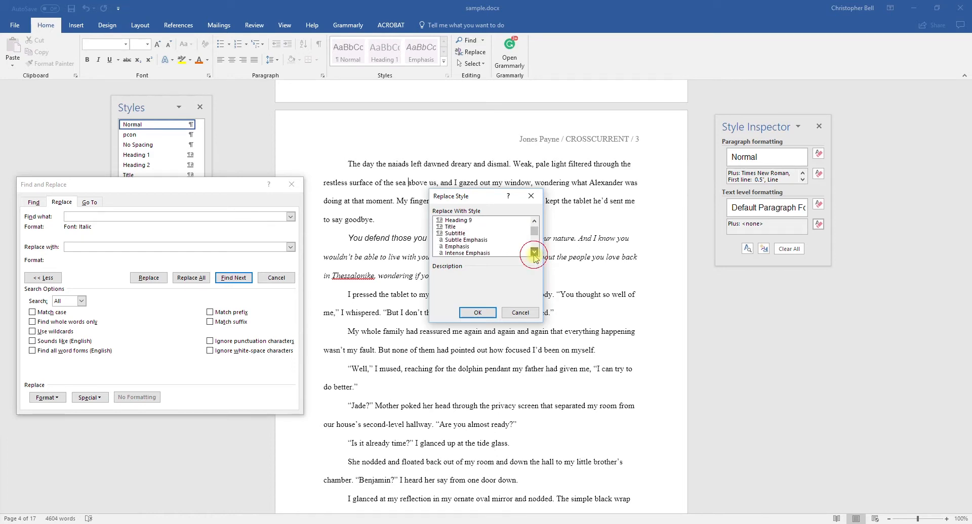
{"action": "left_click", "coordinate": [461, 246]}
{"action": "left_click", "coordinate": [477, 312]}
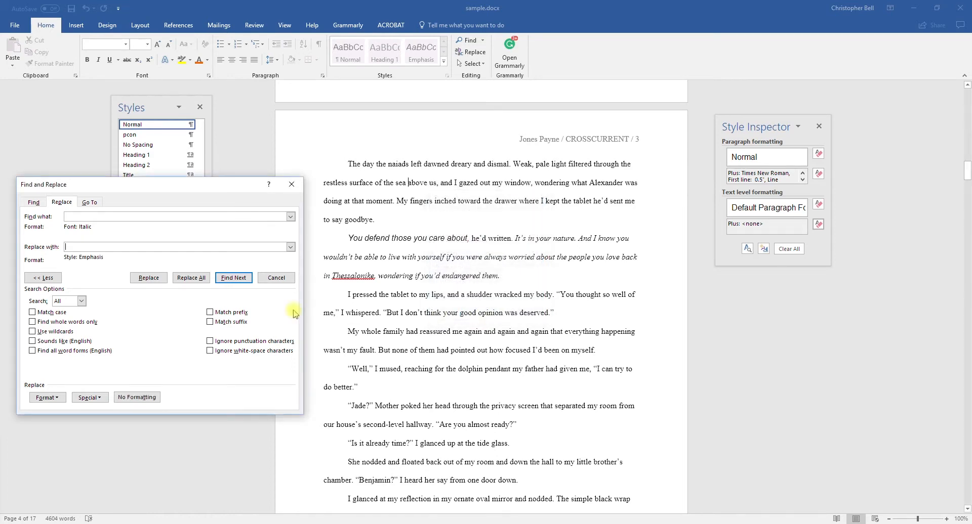
Step: Replace the italic formatting with the Emphasis style one match at a time through the whole document
{"action": "left_click", "coordinate": [238, 286]}
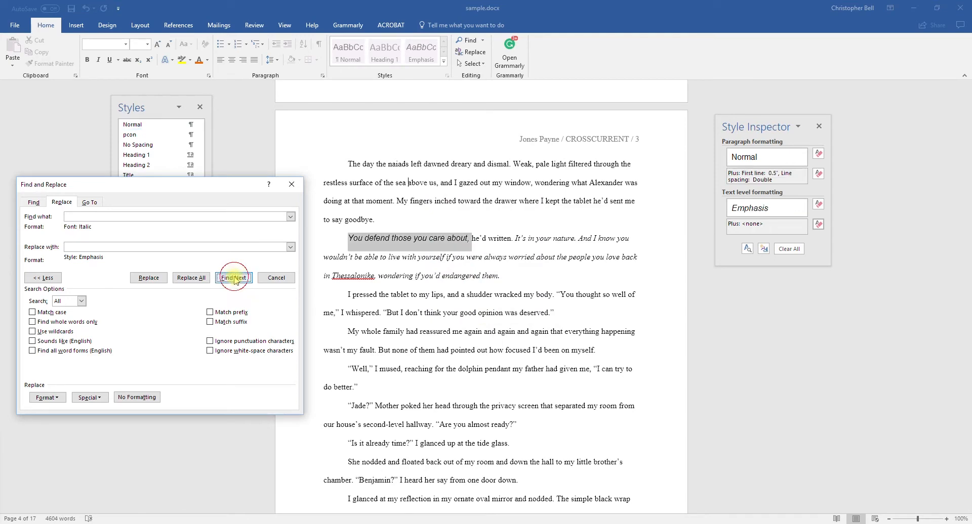
{"action": "left_click", "coordinate": [153, 280]}
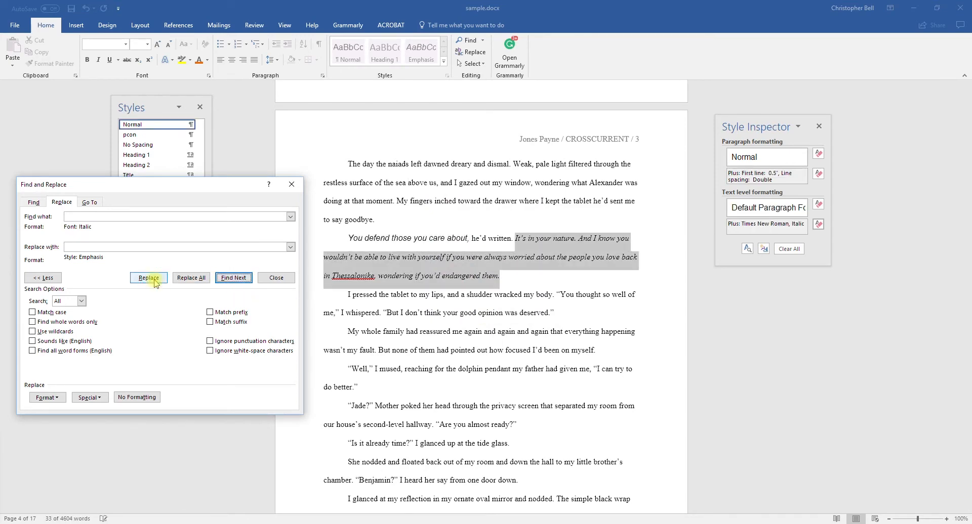
{"action": "left_click", "coordinate": [154, 280]}
{"action": "left_click", "coordinate": [154, 280]}
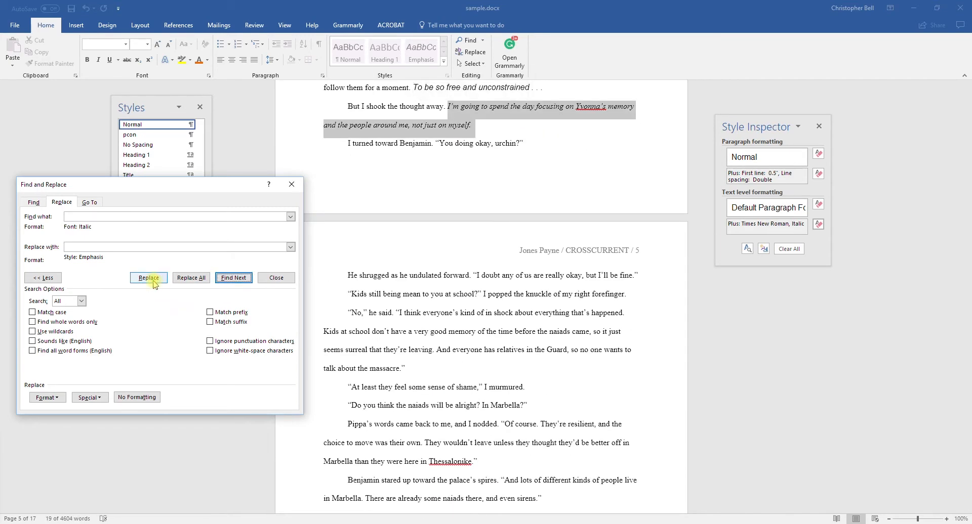
{"action": "left_click", "coordinate": [153, 280]}
{"action": "left_click", "coordinate": [153, 280]}
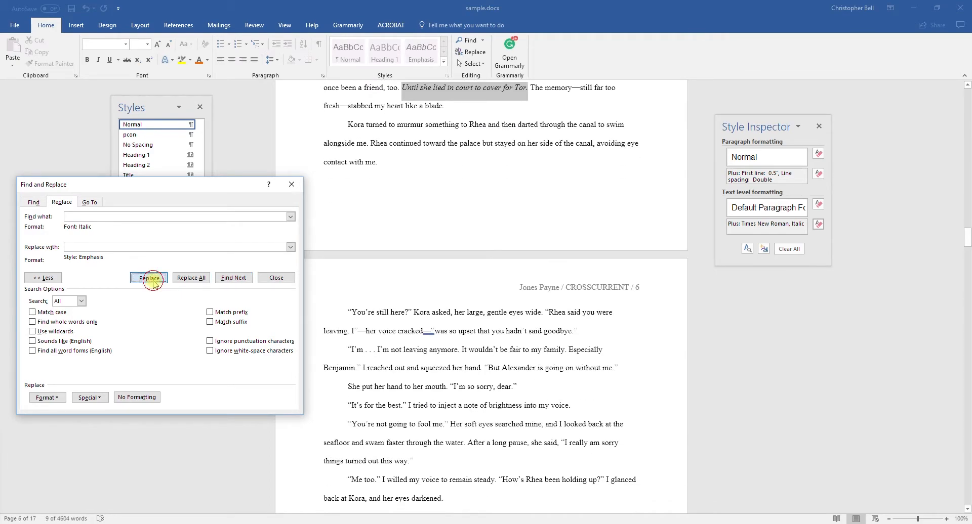
{"action": "left_click", "coordinate": [153, 280]}
{"action": "left_click", "coordinate": [154, 280]}
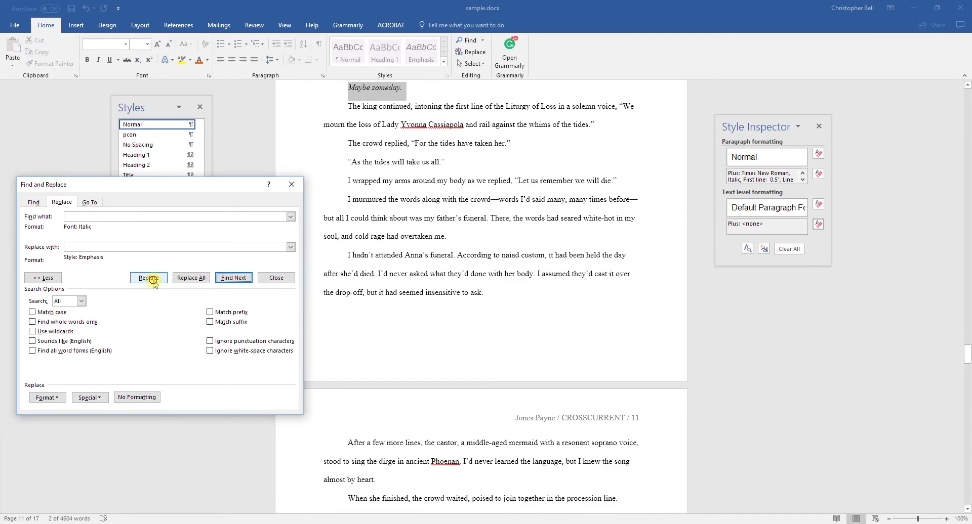
{"action": "left_click", "coordinate": [153, 280]}
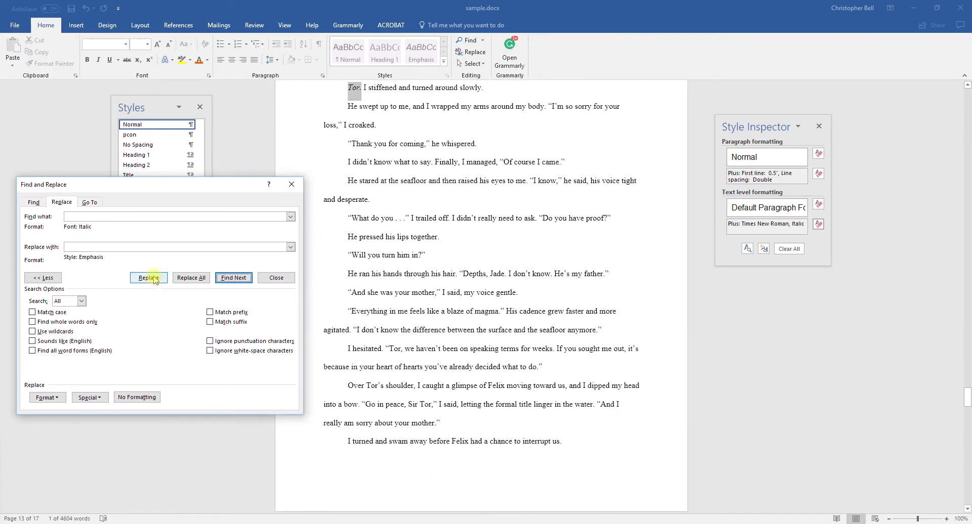
{"action": "left_click", "coordinate": [154, 280]}
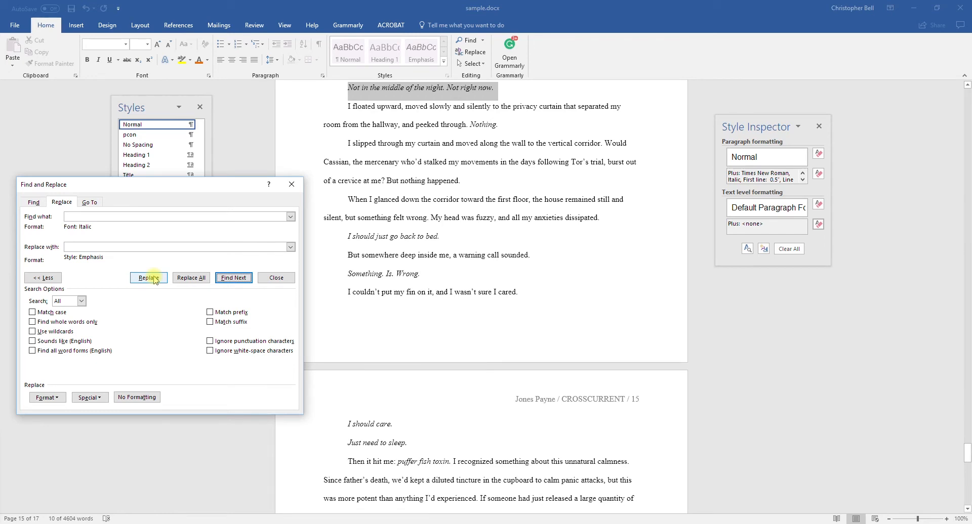
{"action": "left_click", "coordinate": [154, 281]}
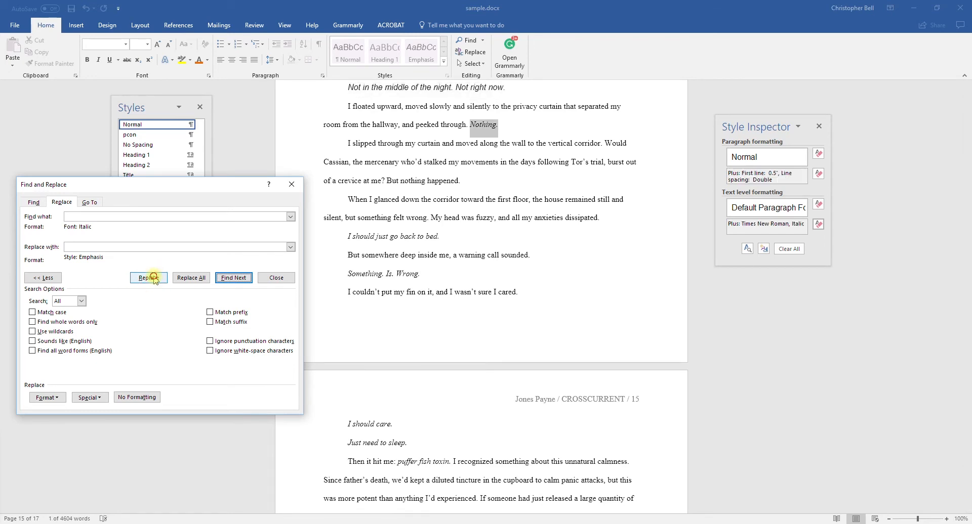
{"action": "left_click", "coordinate": [154, 280]}
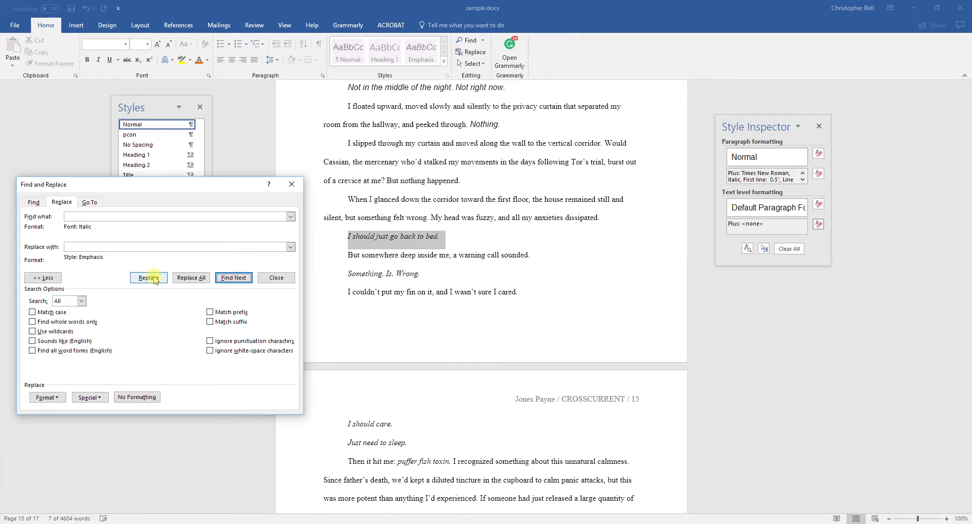
{"action": "left_click", "coordinate": [154, 281]}
{"action": "left_click", "coordinate": [154, 280]}
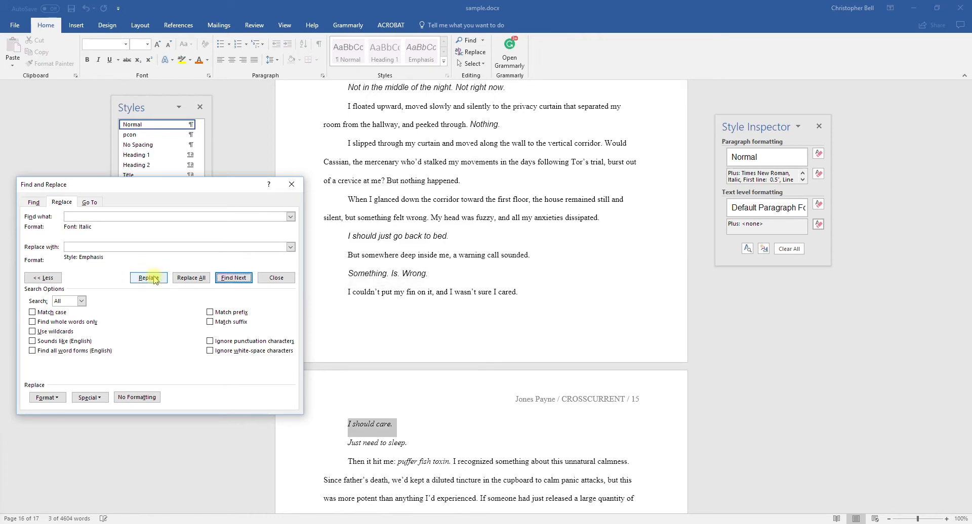
{"action": "left_click", "coordinate": [154, 280]}
{"action": "left_click", "coordinate": [154, 277]}
{"action": "left_click", "coordinate": [154, 279]}
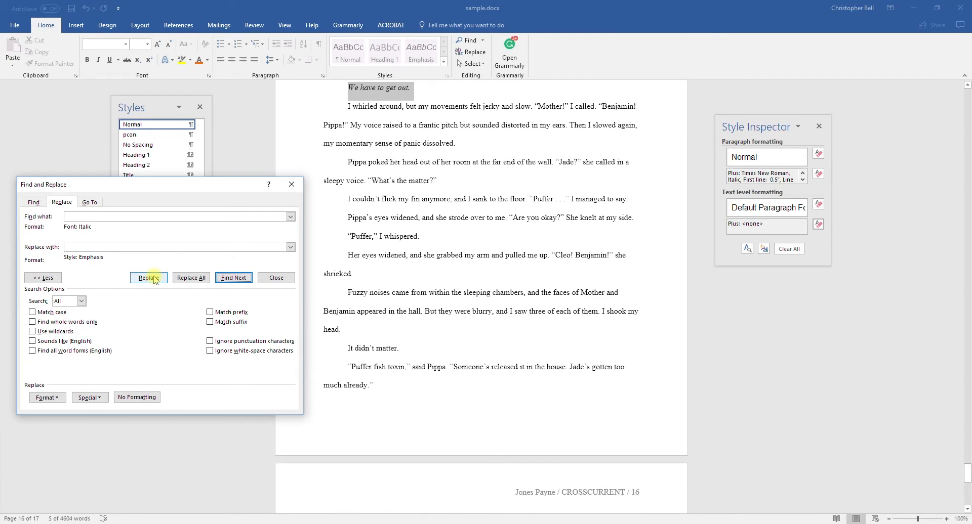
{"action": "left_click", "coordinate": [155, 280]}
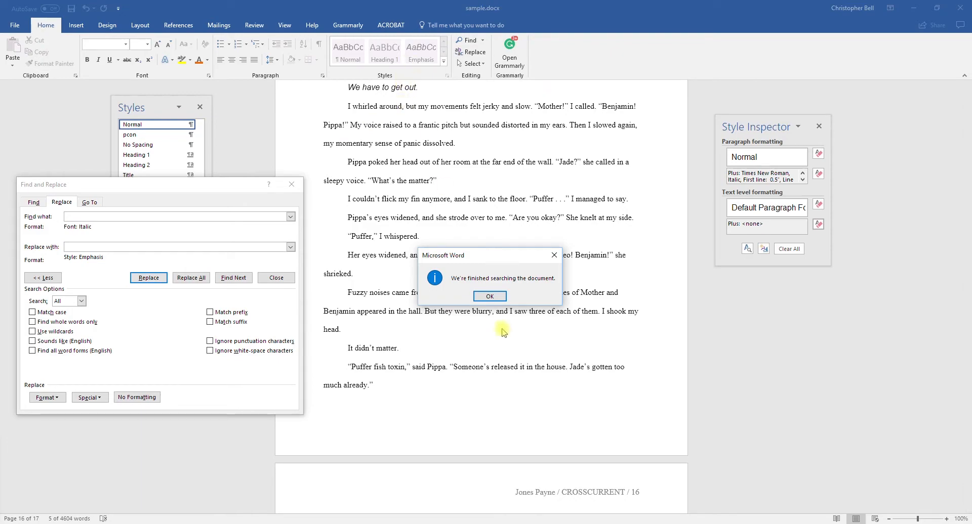
{"action": "left_click", "coordinate": [490, 297]}
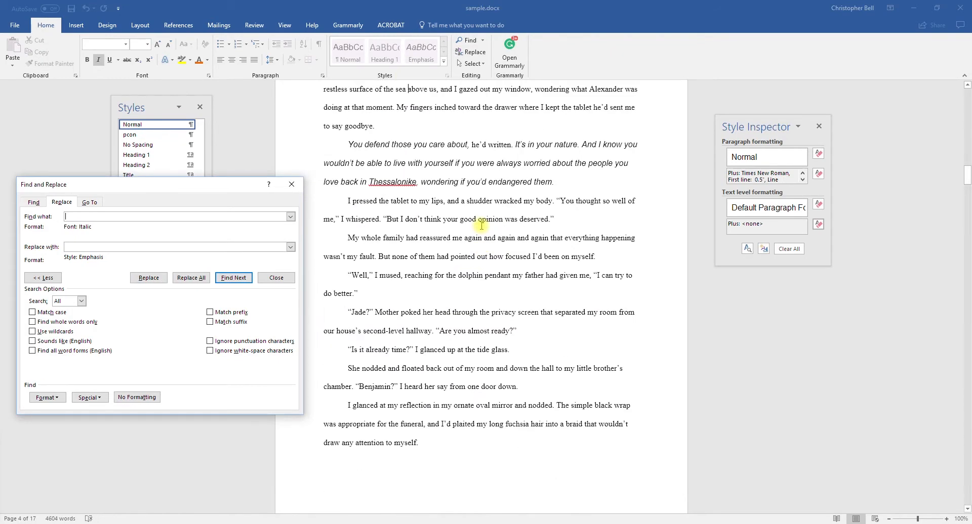
Step: Apply the Heading 1 style to the Chapter Three heading
{"action": "left_click_drag", "start_coordinate": [967, 167], "coordinate": [967, 278]}
{"action": "left_click", "coordinate": [477, 160]}
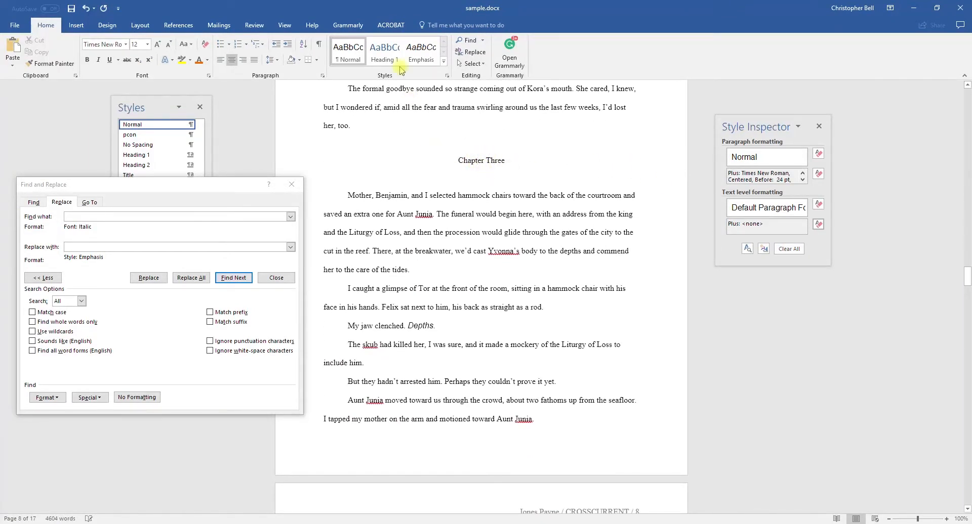
{"action": "left_click", "coordinate": [383, 52]}
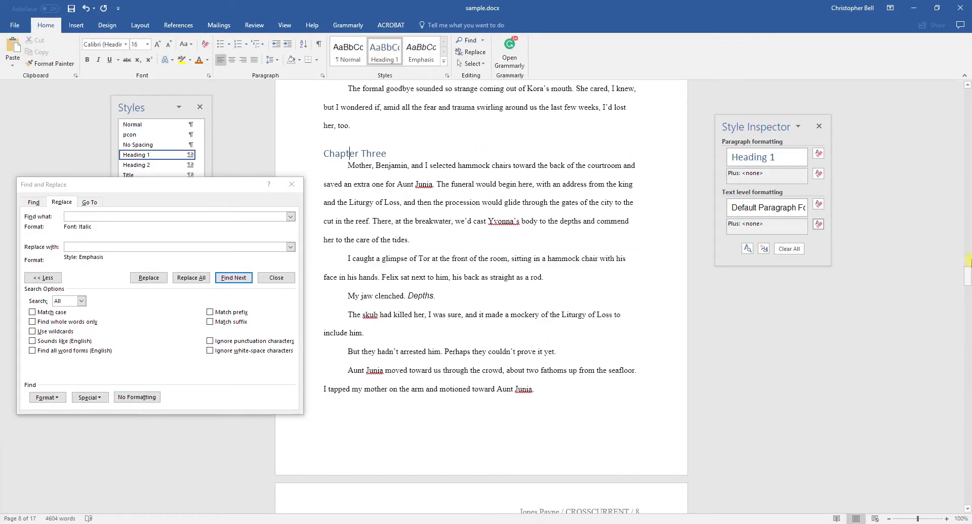
Step: Select the entire manuscript and clear its direct paragraph and character formatting
{"action": "left_click_drag", "start_coordinate": [967, 278], "coordinate": [967, 96]}
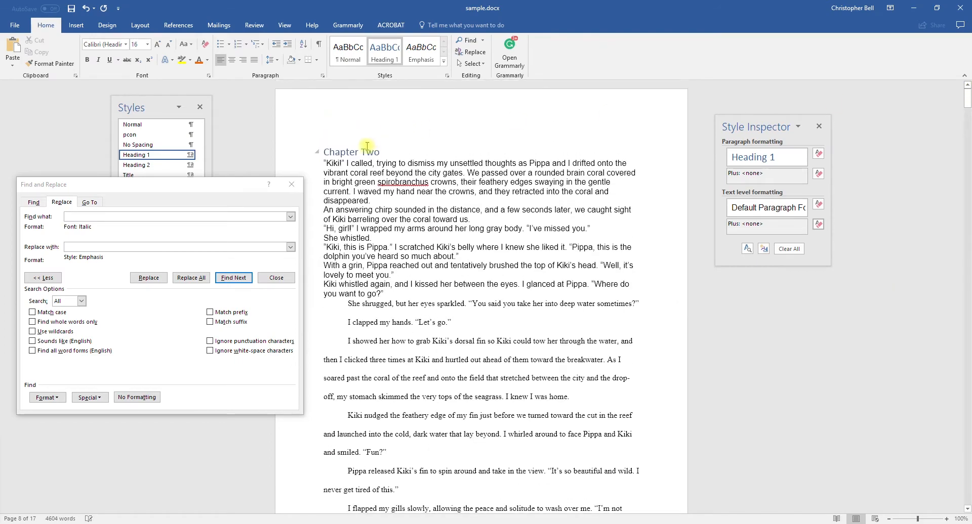
{"action": "left_click", "coordinate": [324, 151]}
{"action": "left_click_drag", "start_coordinate": [967, 98], "coordinate": [967, 494]}
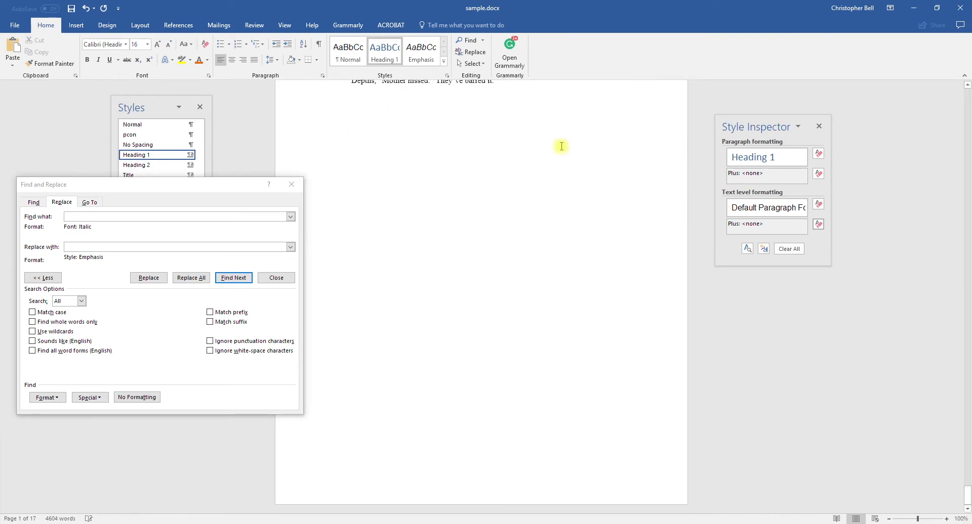
{"action": "key", "text": "ctrl+a"}
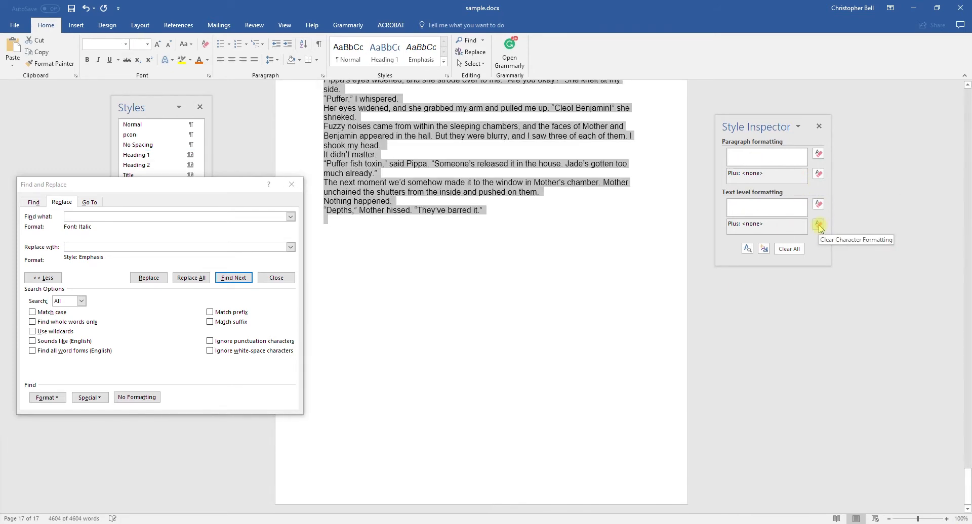
Step: Clear the text selection, close Find and Replace, and return to the beginning of the manuscript
{"action": "left_click", "coordinate": [556, 218]}
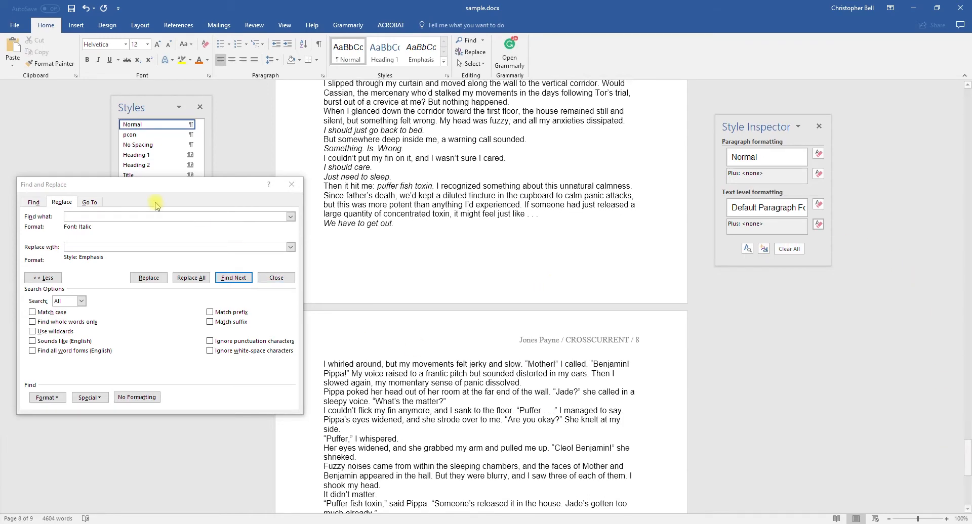
{"action": "left_click", "coordinate": [291, 184]}
{"action": "left_click_drag", "start_coordinate": [969, 461], "coordinate": [967, 99]}
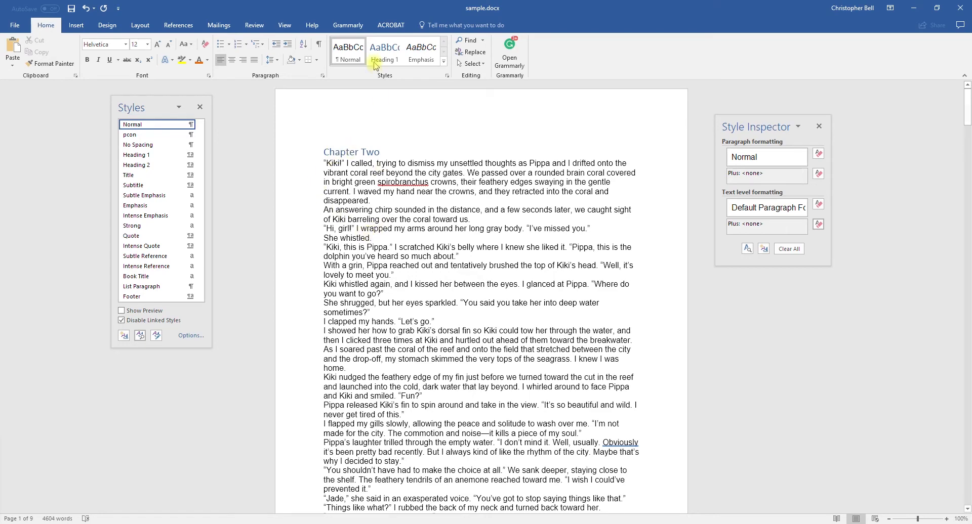
Step: Modify the Heading 1 style so its paragraph spacing after is 36 pt, and check both chapter headings
{"action": "right_click", "coordinate": [383, 48]}
{"action": "left_click", "coordinate": [411, 64]}
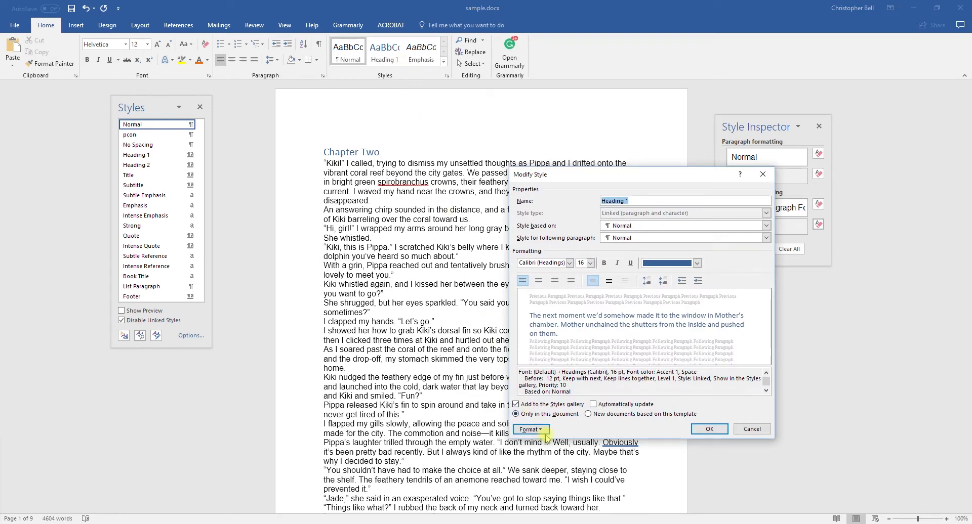
{"action": "left_click", "coordinate": [529, 429]}
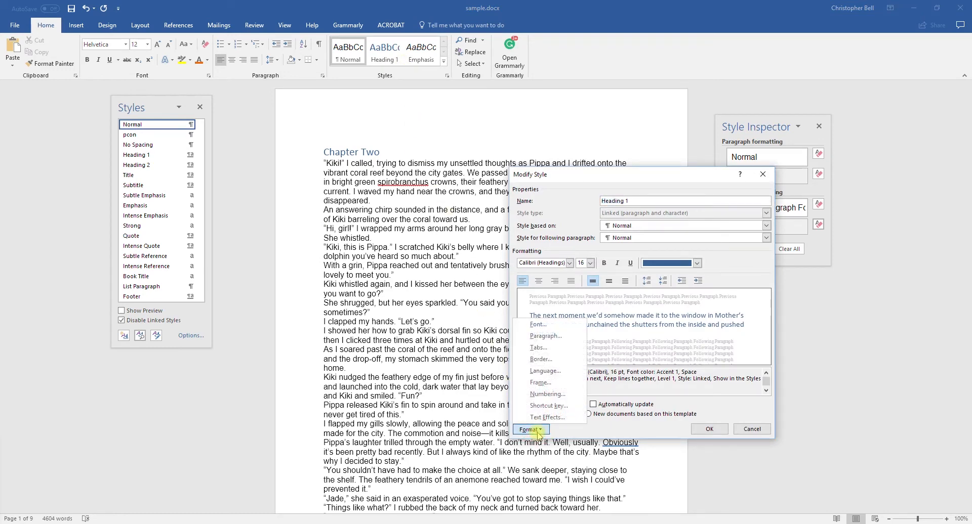
{"action": "left_click", "coordinate": [550, 342]}
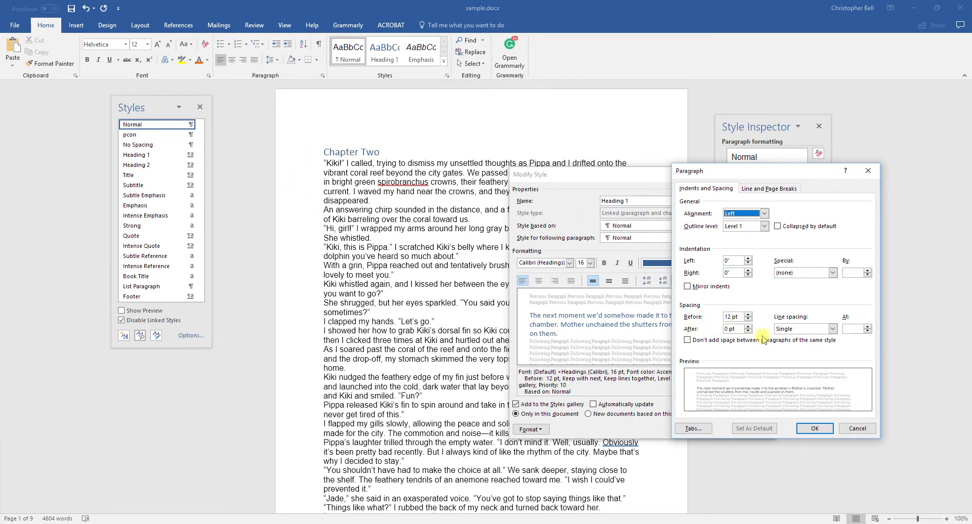
{"action": "left_click", "coordinate": [748, 327]}
{"action": "left_click", "coordinate": [747, 326]}
{"action": "left_click", "coordinate": [747, 326]}
{"action": "left_click", "coordinate": [747, 327]}
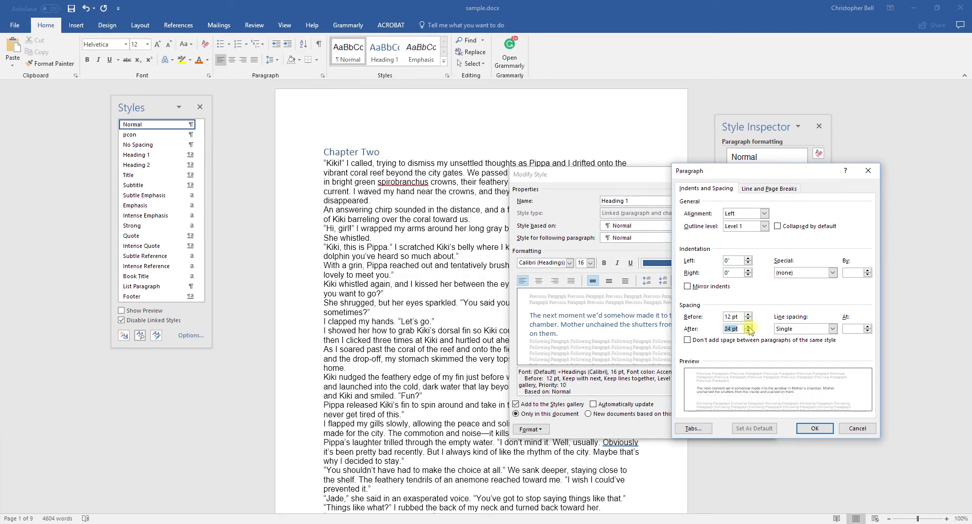
{"action": "left_click", "coordinate": [747, 326]}
{"action": "left_click", "coordinate": [747, 326]}
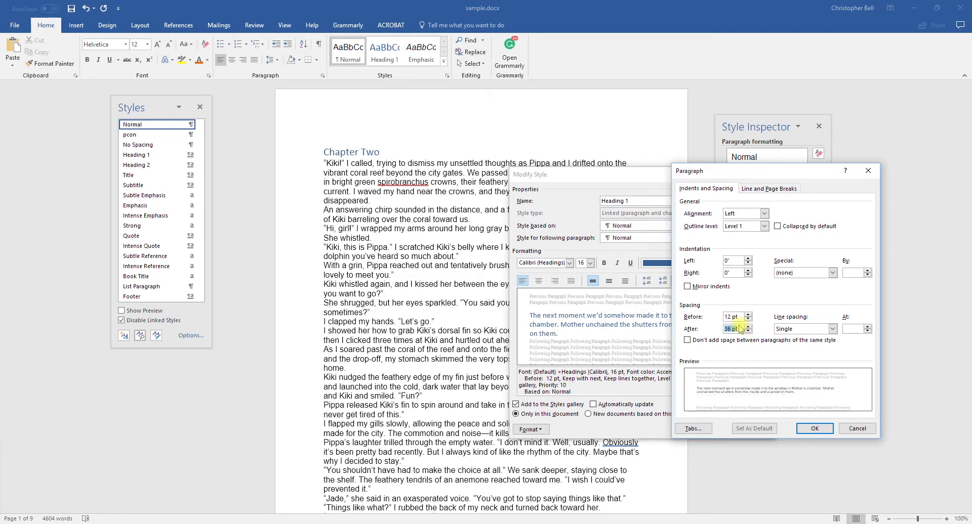
{"action": "left_click", "coordinate": [814, 429]}
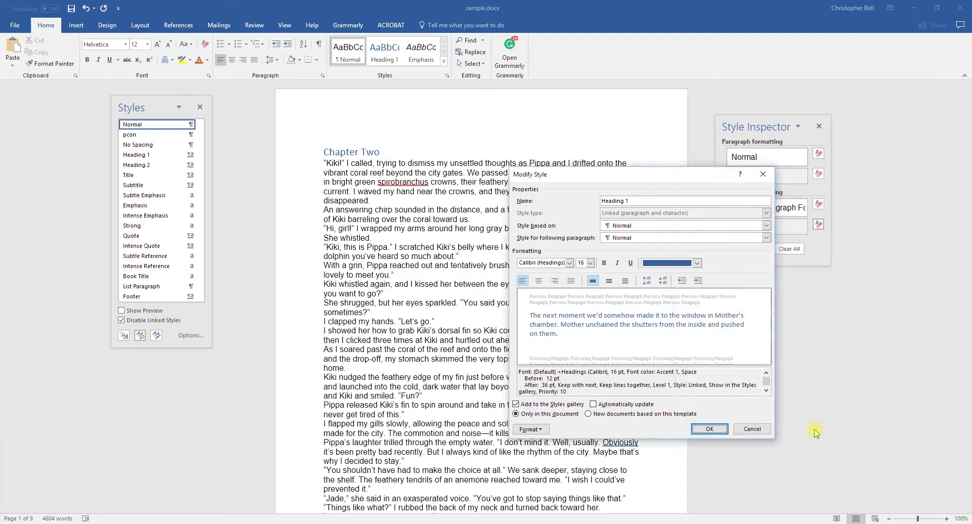
{"action": "left_click", "coordinate": [719, 429]}
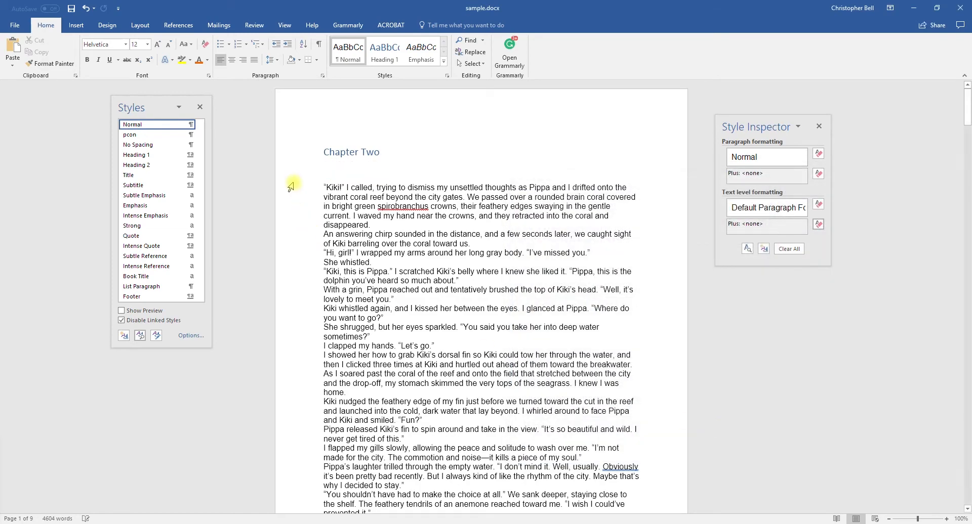
{"action": "left_click_drag", "start_coordinate": [965, 118], "coordinate": [966, 295]}
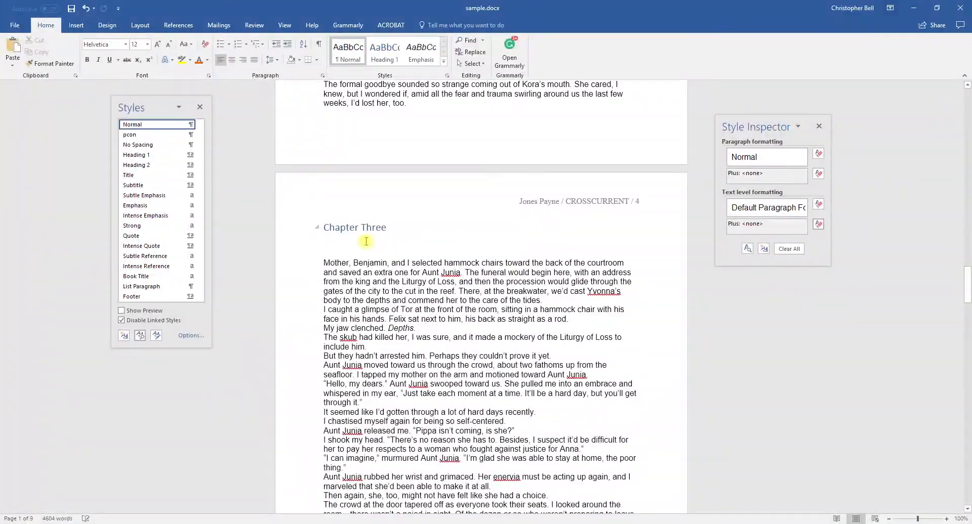
{"action": "left_click_drag", "start_coordinate": [967, 286], "coordinate": [966, 104]}
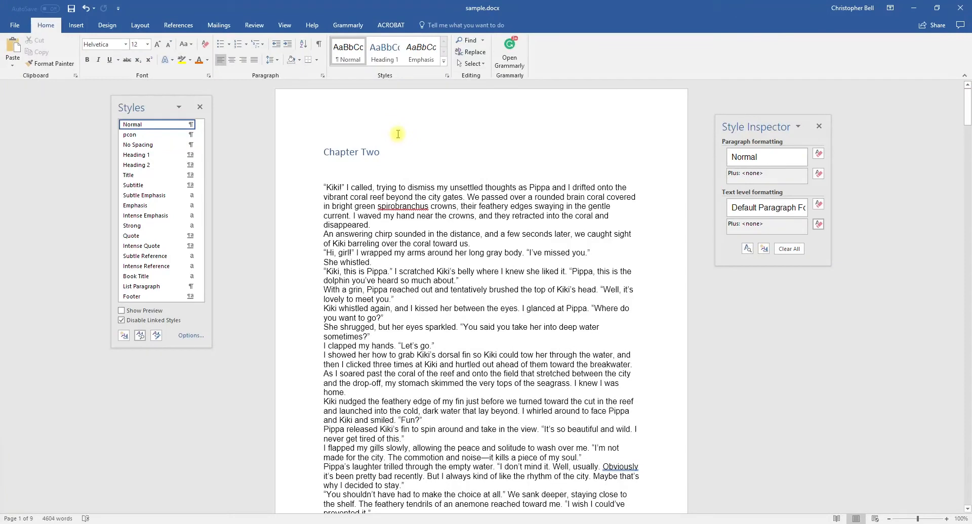
Step: Review the outline level in the Heading 1 style's paragraph settings without changing the style
{"action": "right_click", "coordinate": [384, 54]}
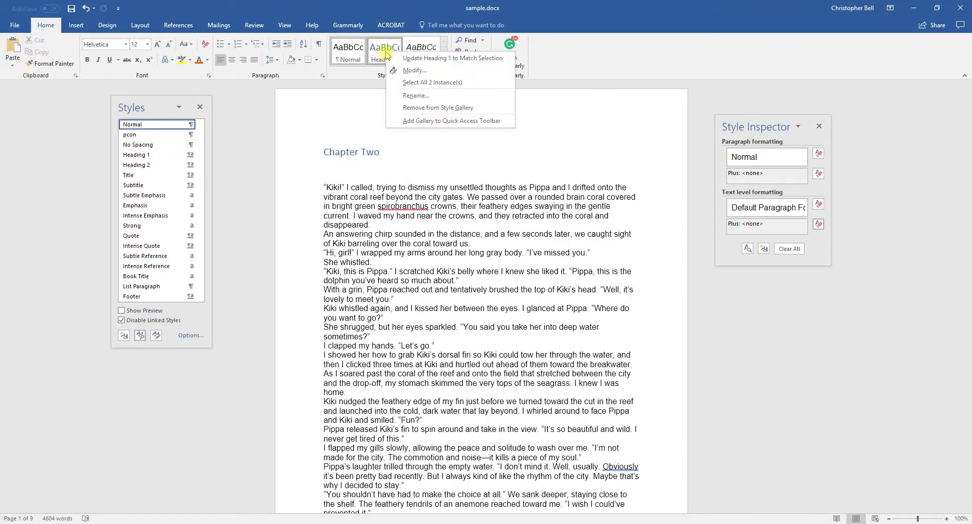
{"action": "left_click", "coordinate": [409, 71]}
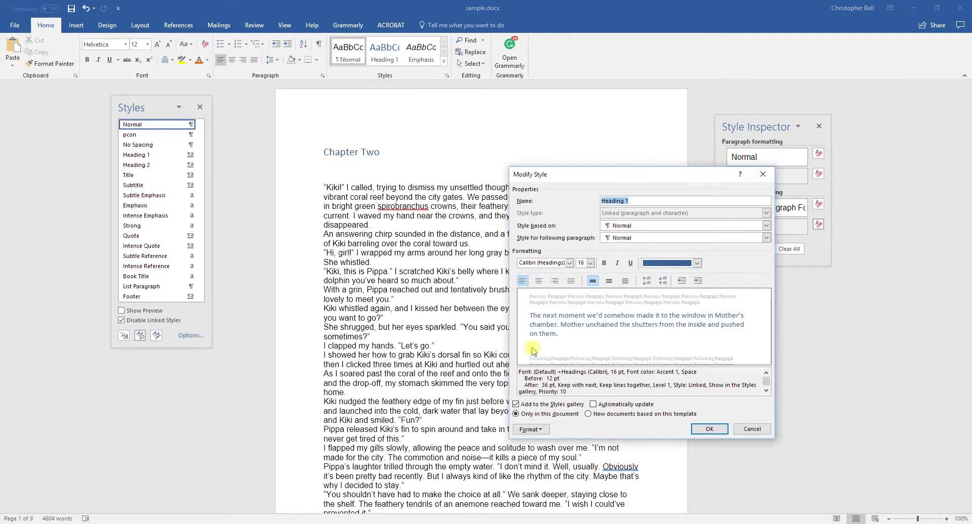
{"action": "left_click", "coordinate": [530, 429]}
{"action": "left_click", "coordinate": [543, 337]}
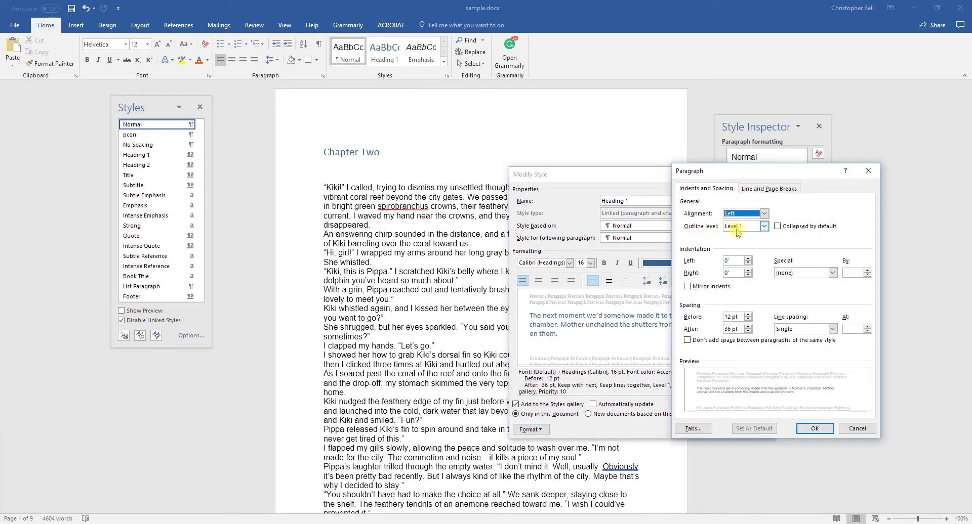
{"action": "left_click", "coordinate": [854, 427]}
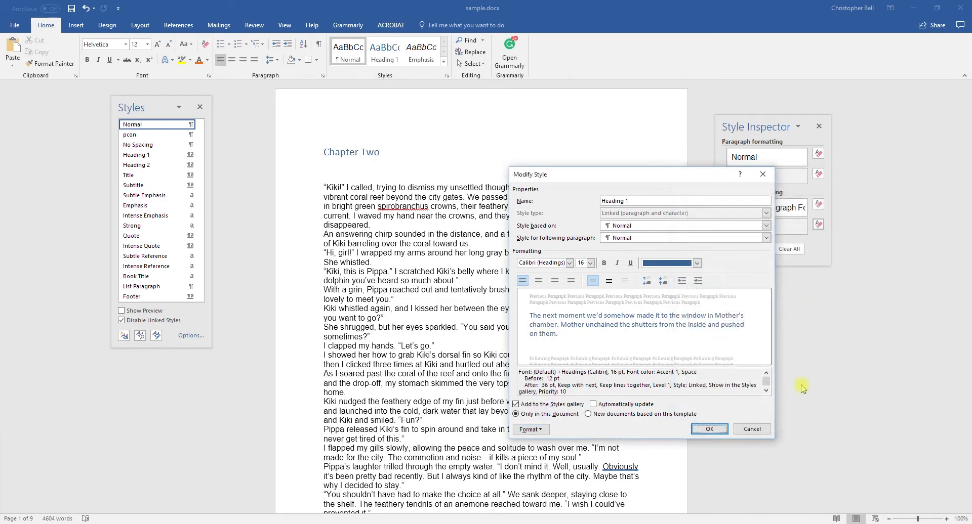
{"action": "left_click", "coordinate": [751, 429]}
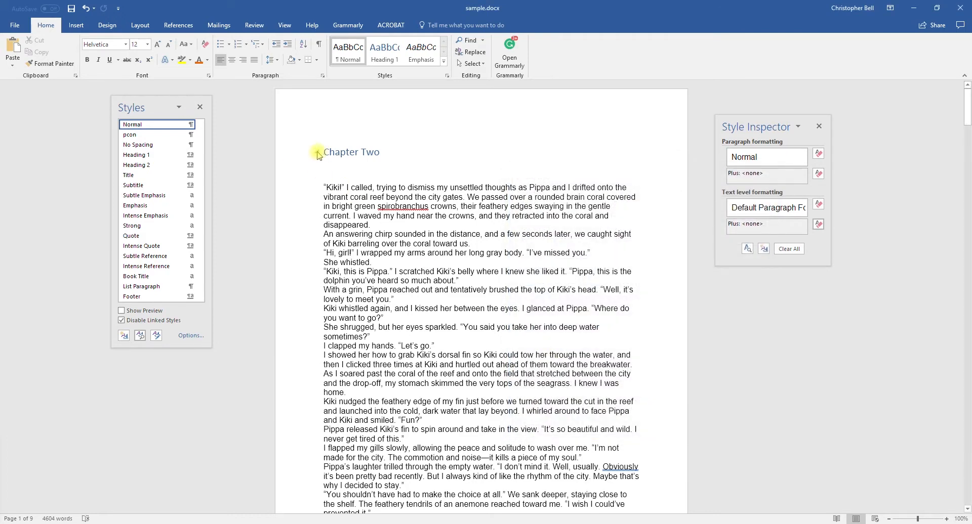
Step: Collapse the text under the Chapter Two and Chapter Three headings, and expand both chapters again
{"action": "left_click", "coordinate": [316, 152]}
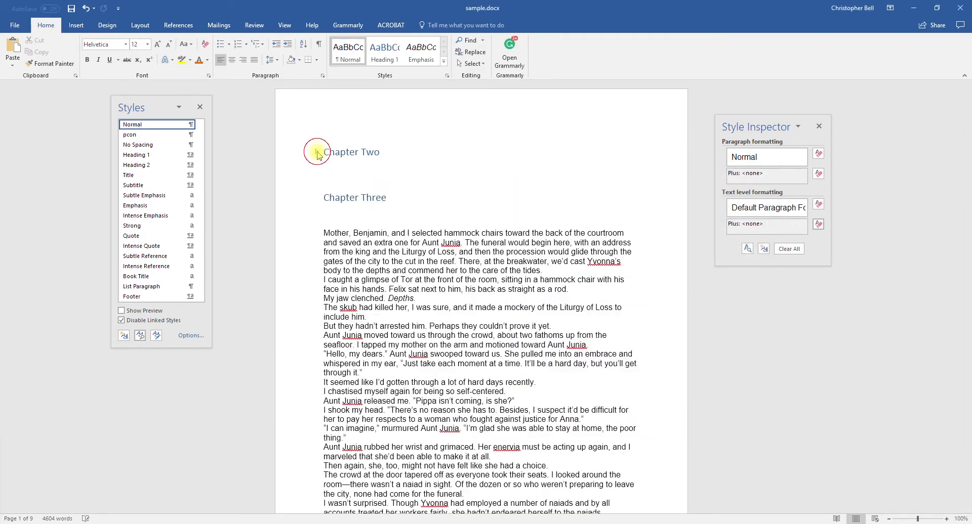
{"action": "left_click", "coordinate": [317, 197]}
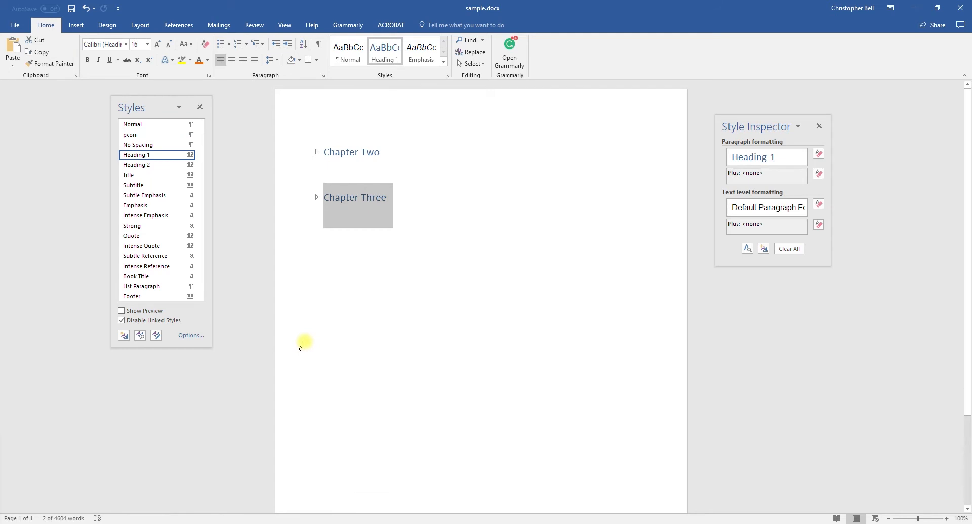
{"action": "left_click", "coordinate": [316, 198]}
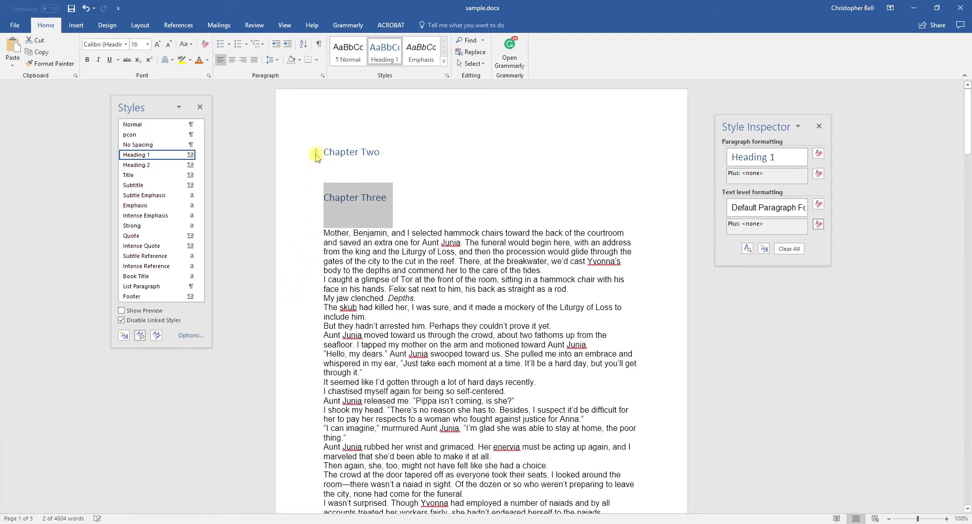
{"action": "left_click", "coordinate": [316, 153]}
{"action": "left_click", "coordinate": [368, 276]}
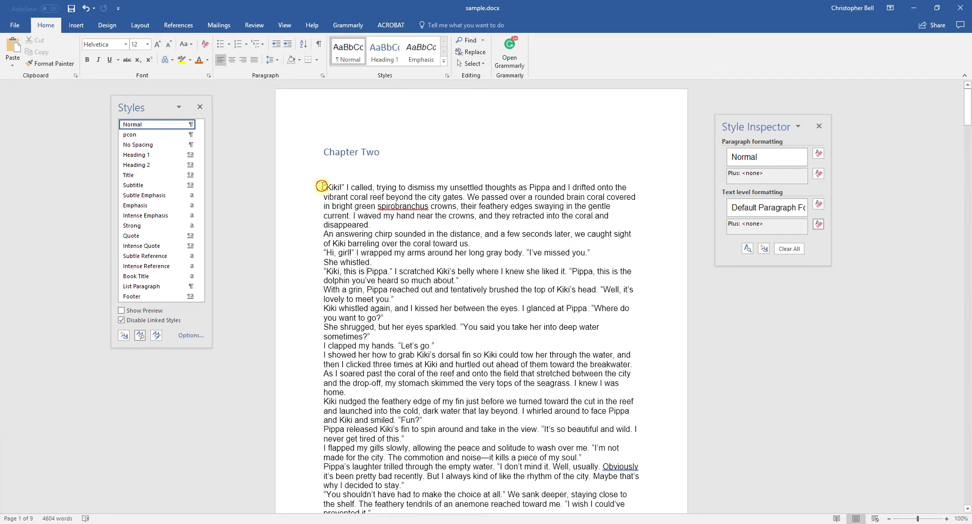
Step: Select the first body paragraph and set double line spacing in the Normal style's paragraph settings
{"action": "left_click_drag", "start_coordinate": [321, 186], "coordinate": [395, 228]}
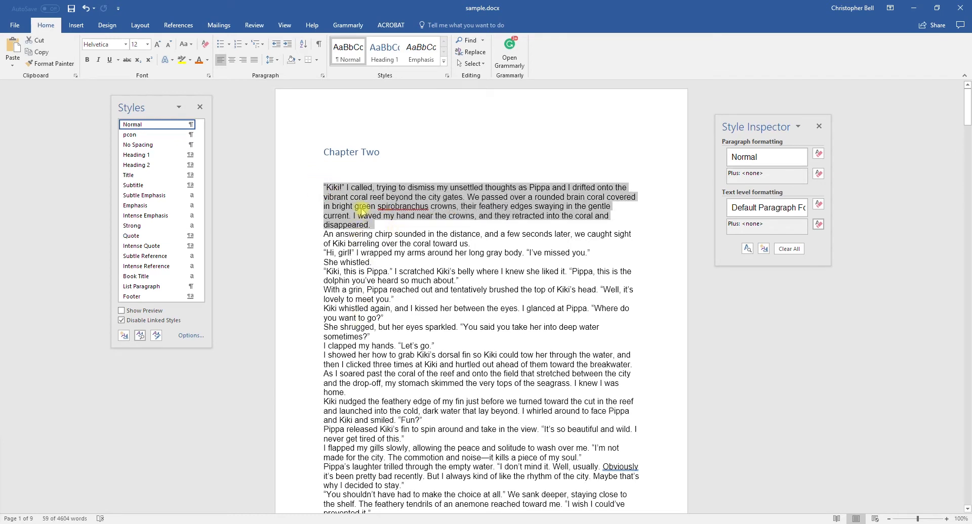
{"action": "right_click", "coordinate": [347, 51]}
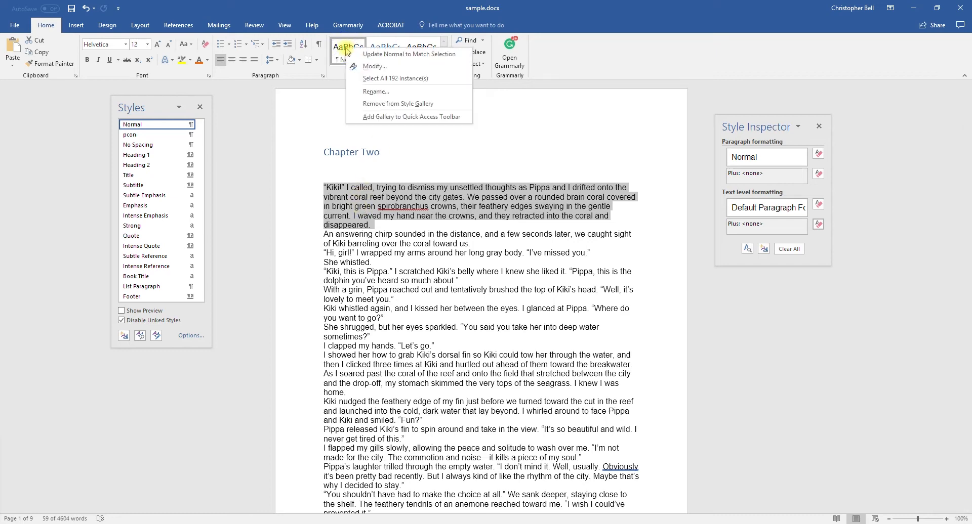
{"action": "left_click", "coordinate": [369, 64]}
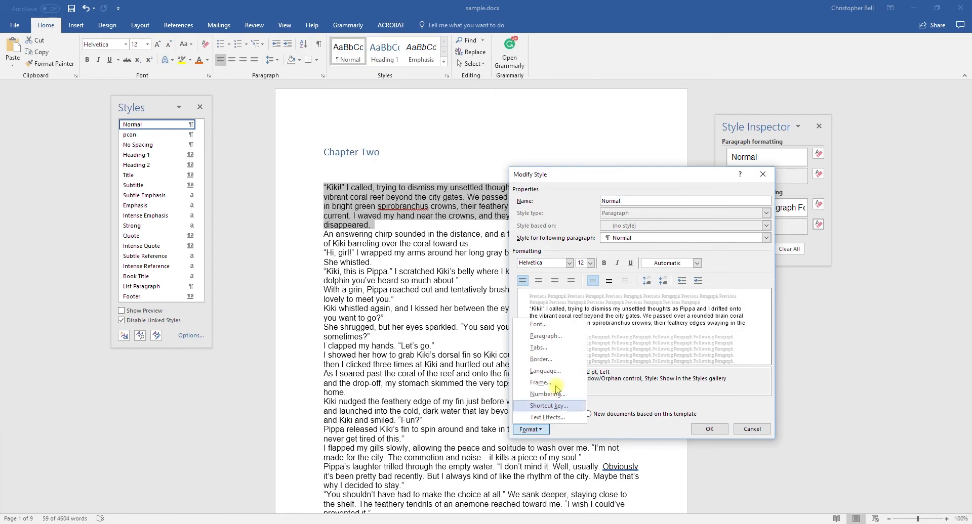
{"action": "left_click", "coordinate": [546, 336]}
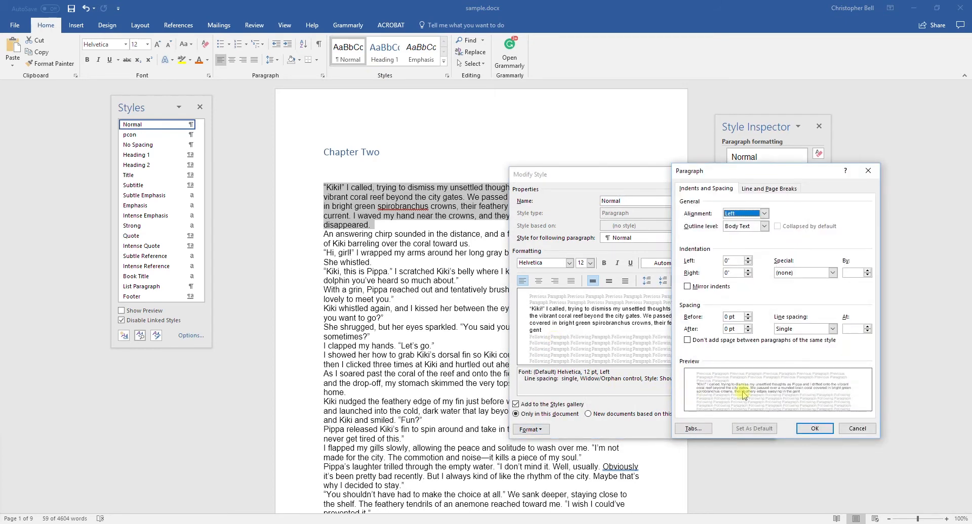
{"action": "left_click", "coordinate": [831, 329]}
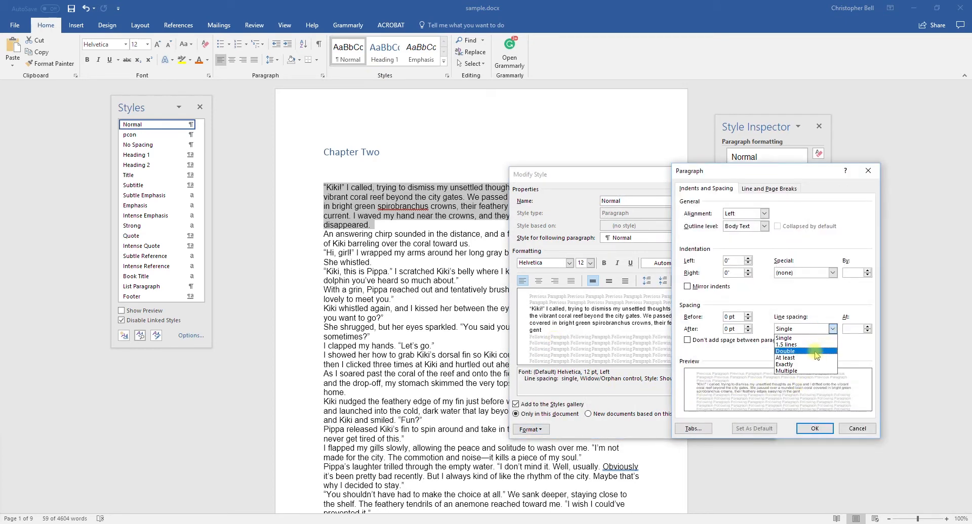
{"action": "left_click", "coordinate": [815, 351]}
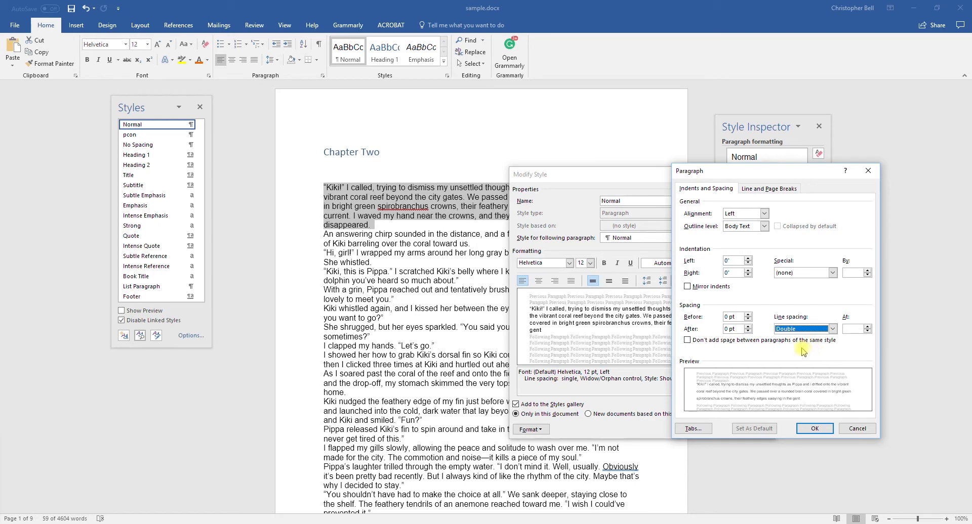
Step: Give the Normal style a first-line indent of 0.3" and apply the modified style settings
{"action": "left_click", "coordinate": [831, 274]}
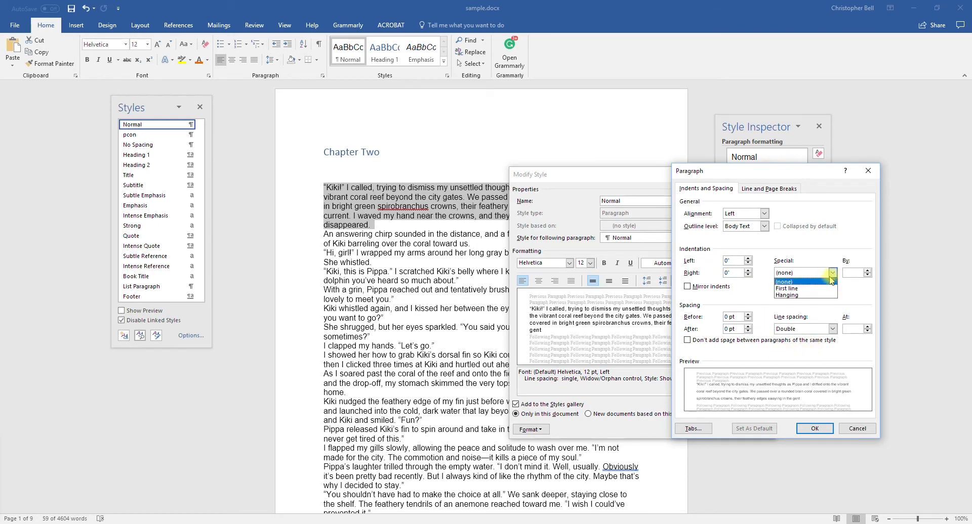
{"action": "left_click", "coordinate": [804, 289]}
{"action": "left_click", "coordinate": [853, 273]}
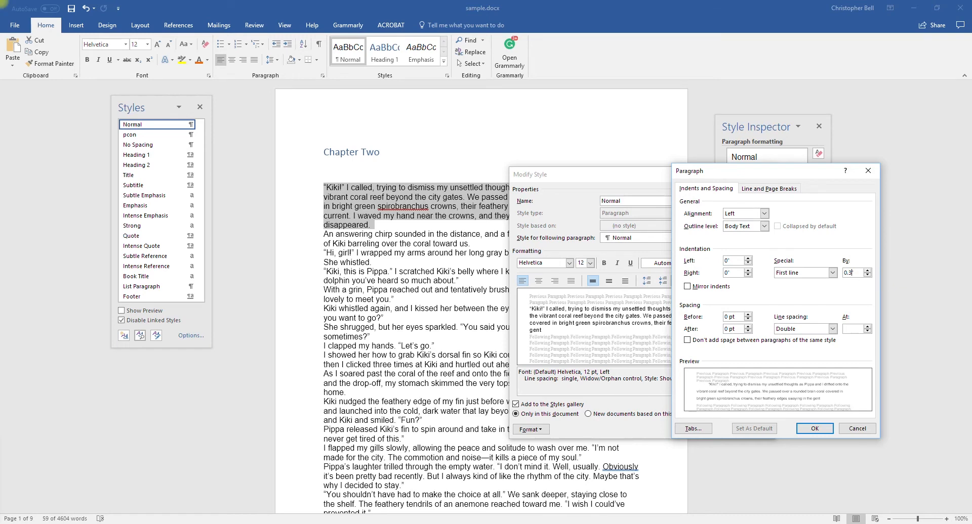
{"action": "left_click", "coordinate": [814, 429]}
{"action": "left_click", "coordinate": [706, 429]}
{"action": "left_click", "coordinate": [540, 330]}
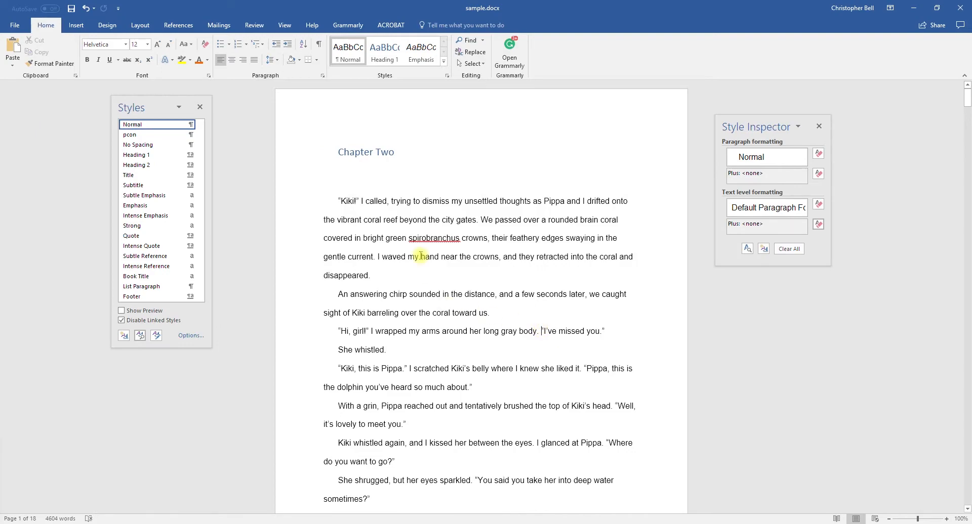
Step: Create a new paragraph style named Break, based on Normal, from the # scene break after "For now."
{"action": "scroll", "coordinate": [421, 256], "scroll_direction": "down", "scroll_amount": 6}
{"action": "scroll", "coordinate": [421, 256], "scroll_direction": "down", "scroll_amount": 10}
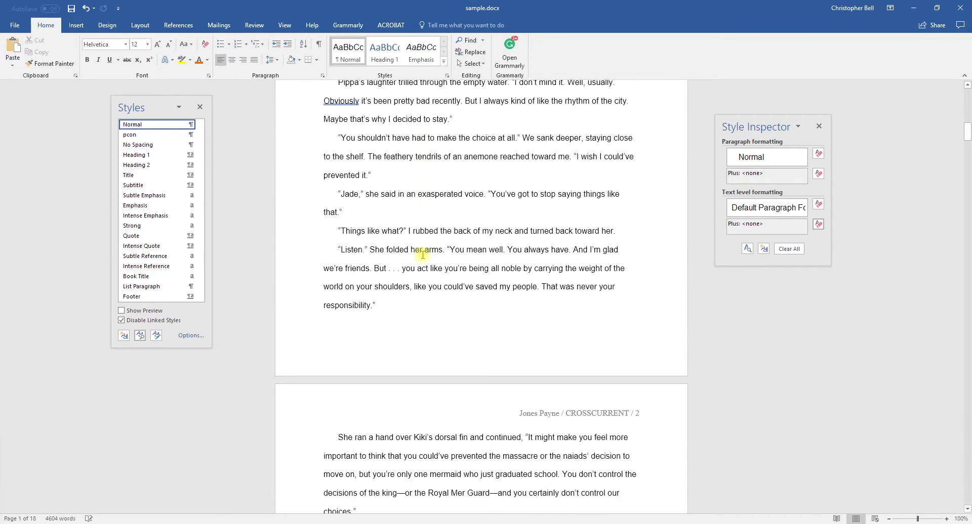
{"action": "scroll", "coordinate": [424, 255], "scroll_direction": "down", "scroll_amount": 9}
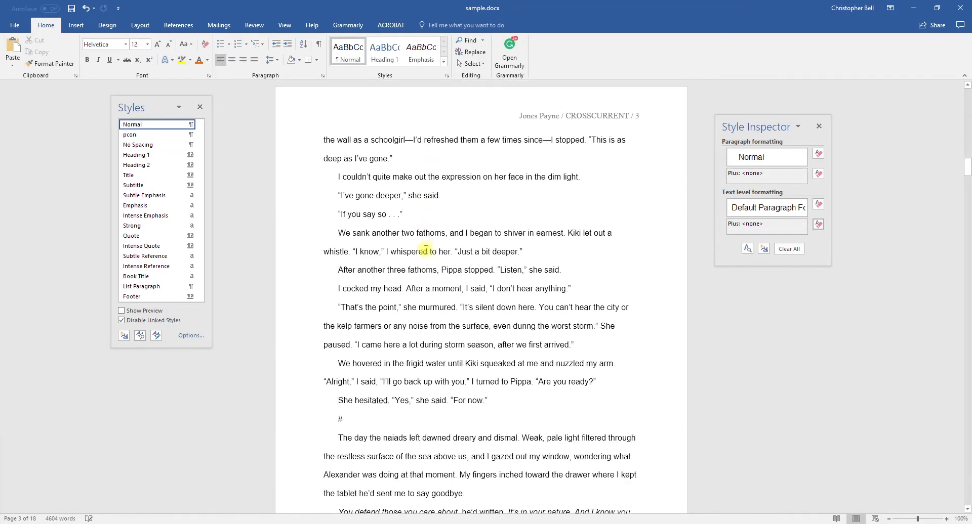
{"action": "left_click", "coordinate": [343, 246]}
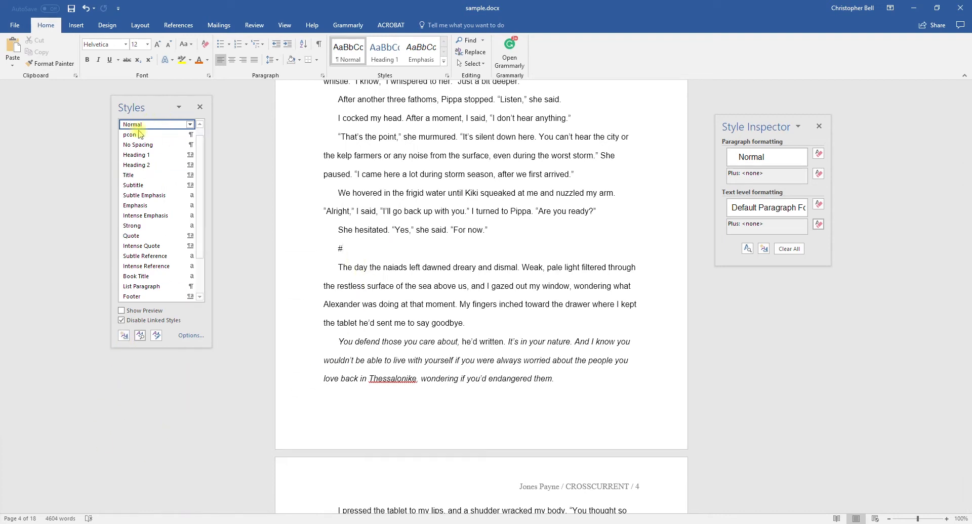
{"action": "left_click", "coordinate": [124, 336]}
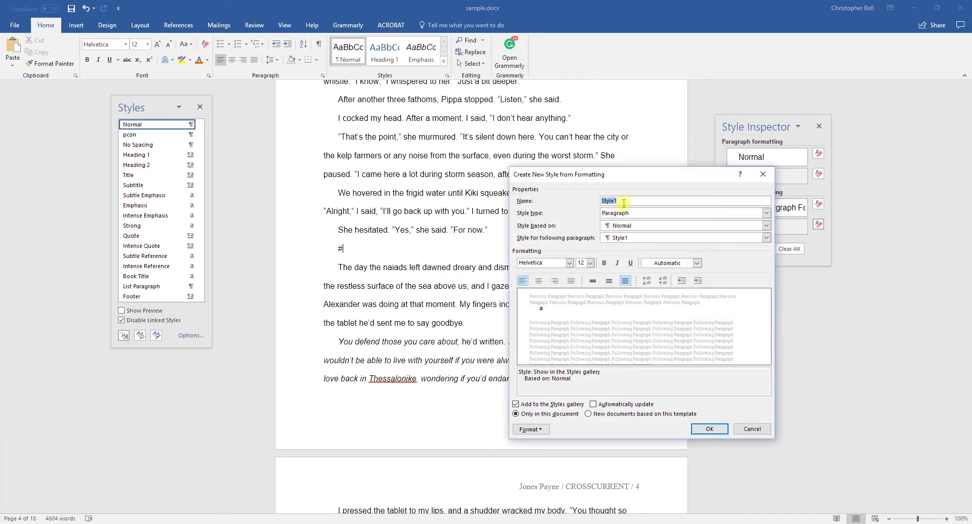
{"action": "left_click_drag", "start_coordinate": [623, 198], "coordinate": [554, 200]}
{"action": "type", "text": "Break"}
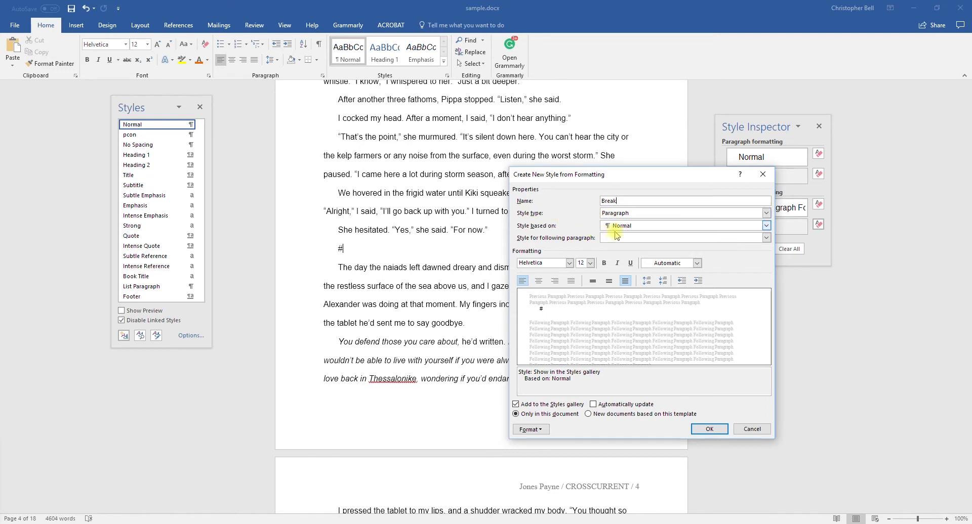
{"action": "left_click", "coordinate": [710, 429]}
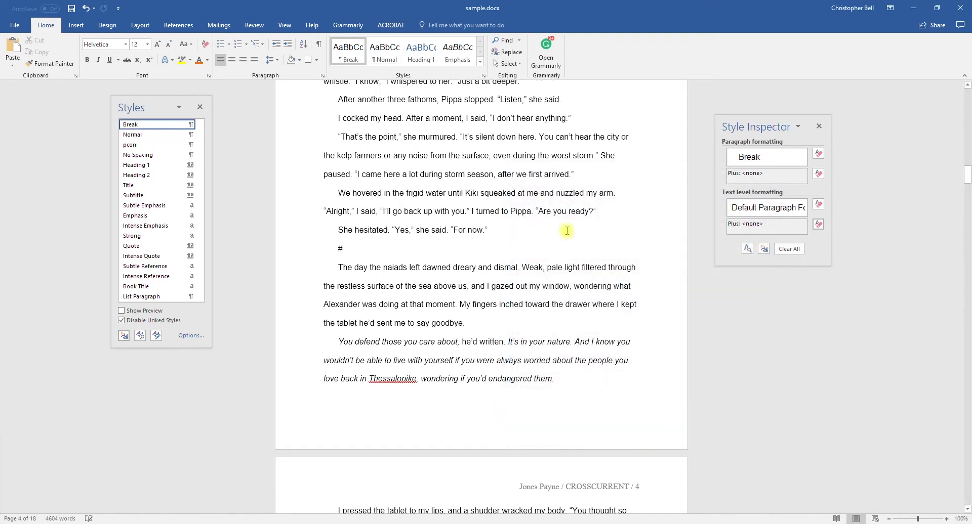
Step: Center the # scene break after "For now." and update the Break style to match it
{"action": "double_click", "coordinate": [351, 248]}
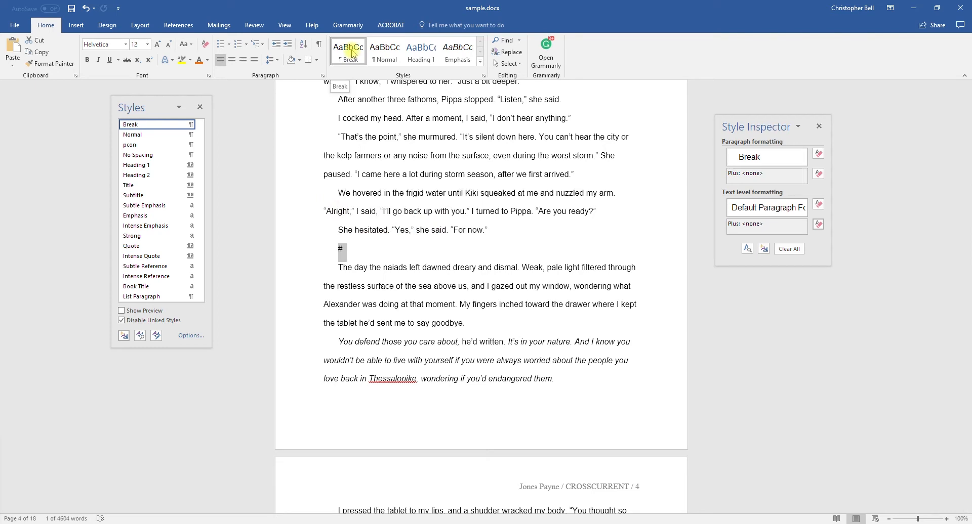
{"action": "left_click", "coordinate": [233, 60]}
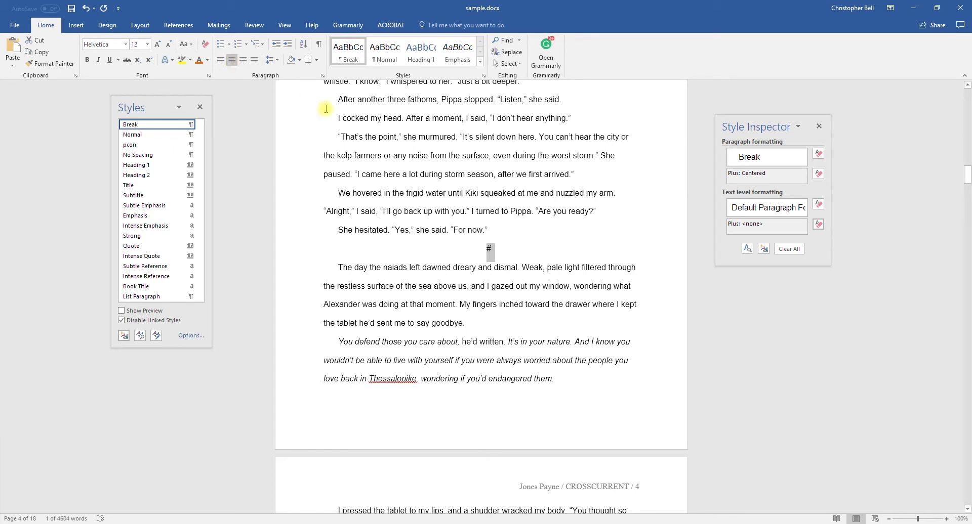
{"action": "right_click", "coordinate": [349, 52]}
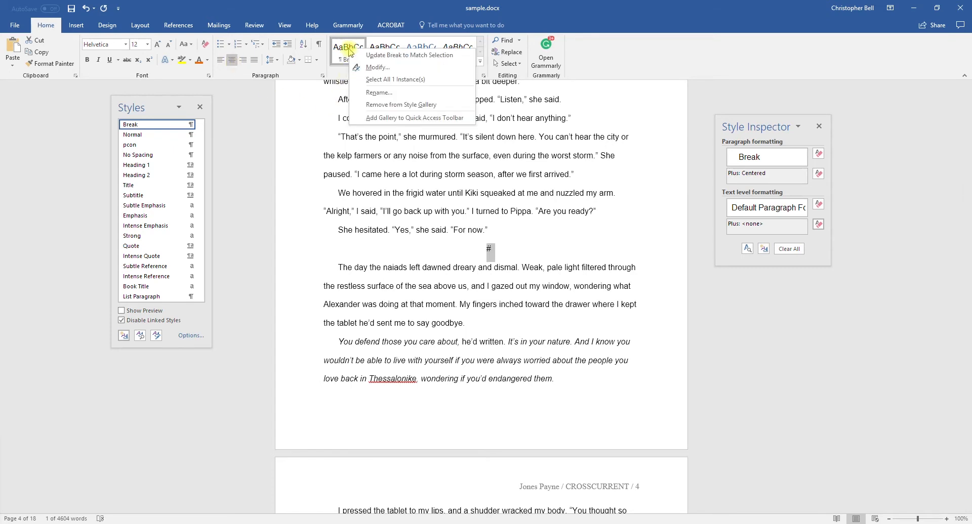
{"action": "left_click", "coordinate": [399, 55]}
{"action": "left_click", "coordinate": [504, 309]}
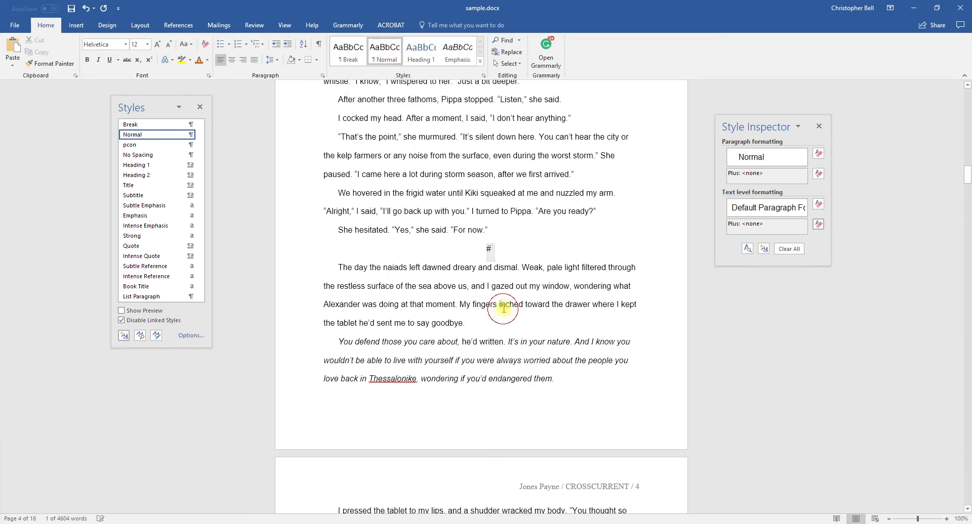
Step: Set the # scene break's paragraph spacing to 12 pt before and 12 pt after, and update the Break style to match
{"action": "double_click", "coordinate": [489, 246]}
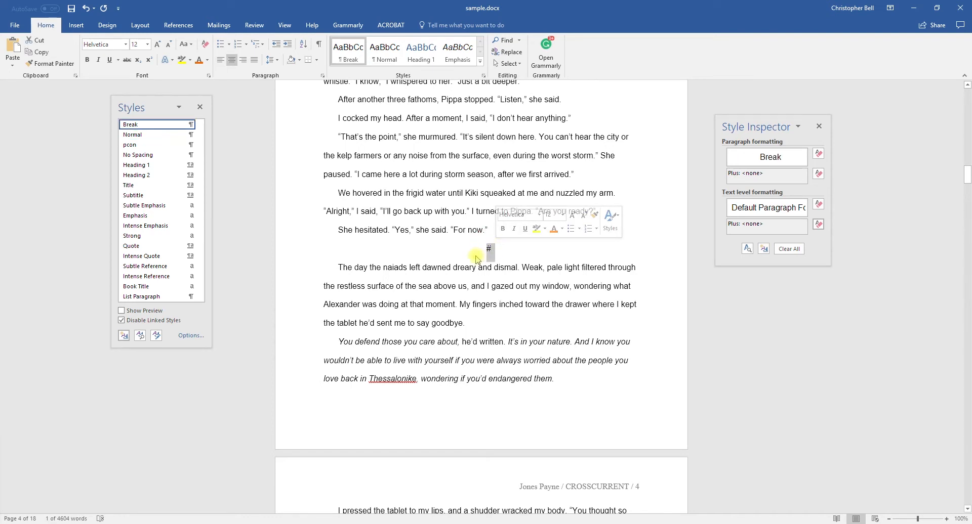
{"action": "left_click", "coordinate": [323, 76]}
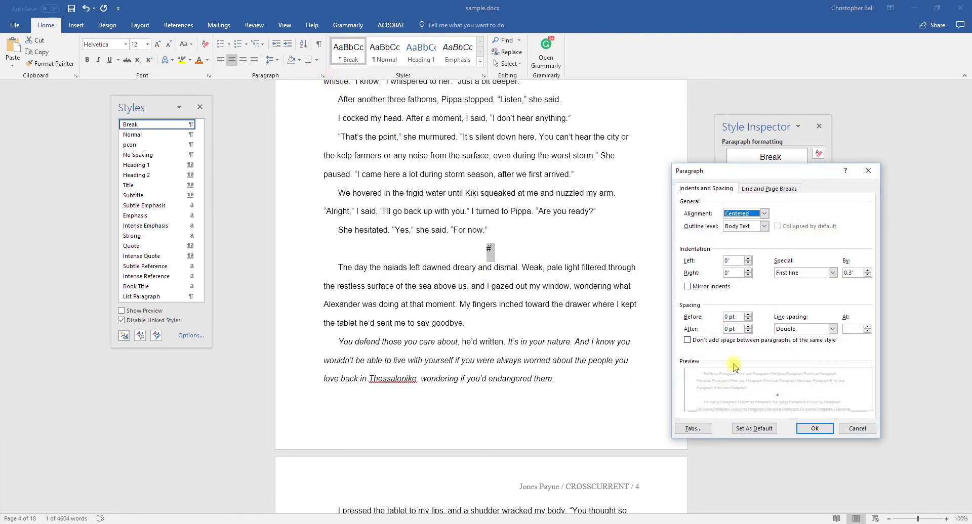
{"action": "left_click", "coordinate": [748, 315]}
{"action": "left_click", "coordinate": [748, 314]}
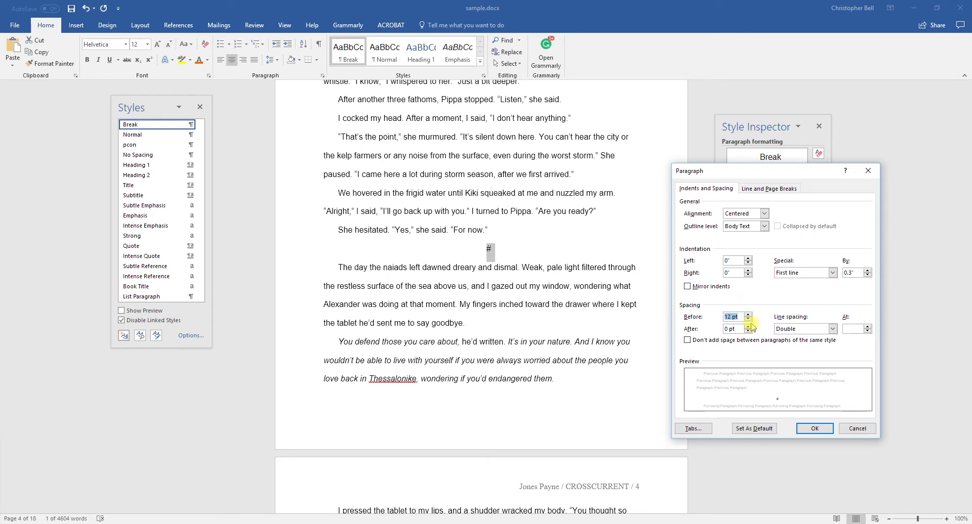
{"action": "left_click", "coordinate": [748, 327]}
{"action": "left_click", "coordinate": [748, 327]}
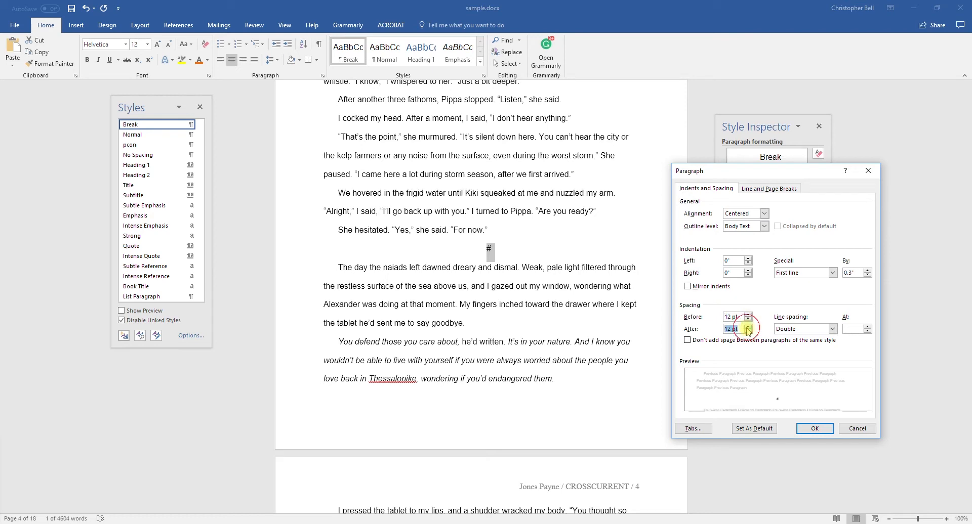
{"action": "left_click", "coordinate": [814, 428]}
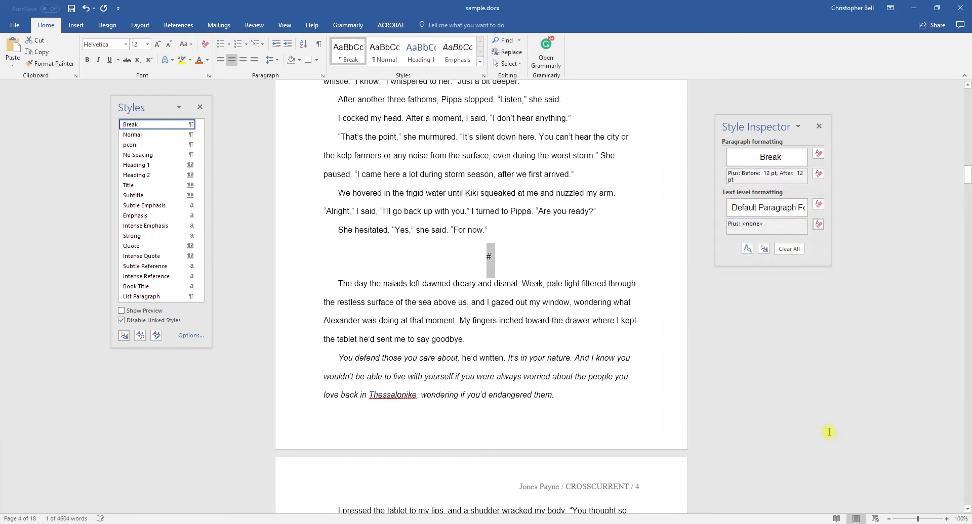
{"action": "right_click", "coordinate": [347, 55]}
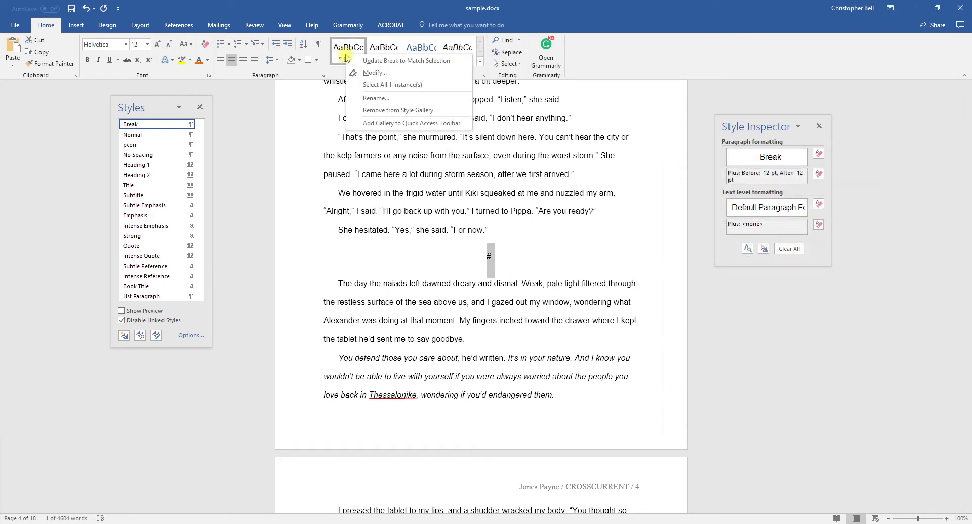
{"action": "left_click", "coordinate": [380, 61]}
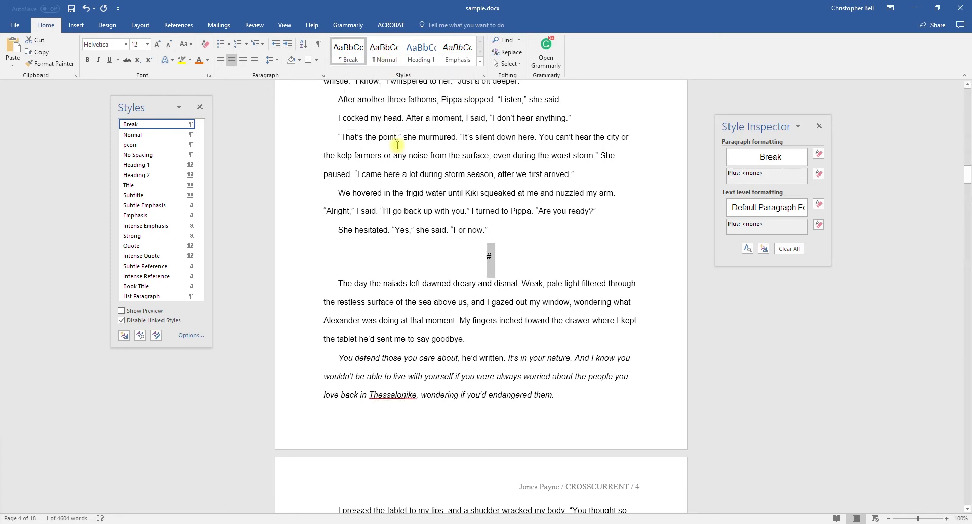
{"action": "left_click", "coordinate": [428, 177]}
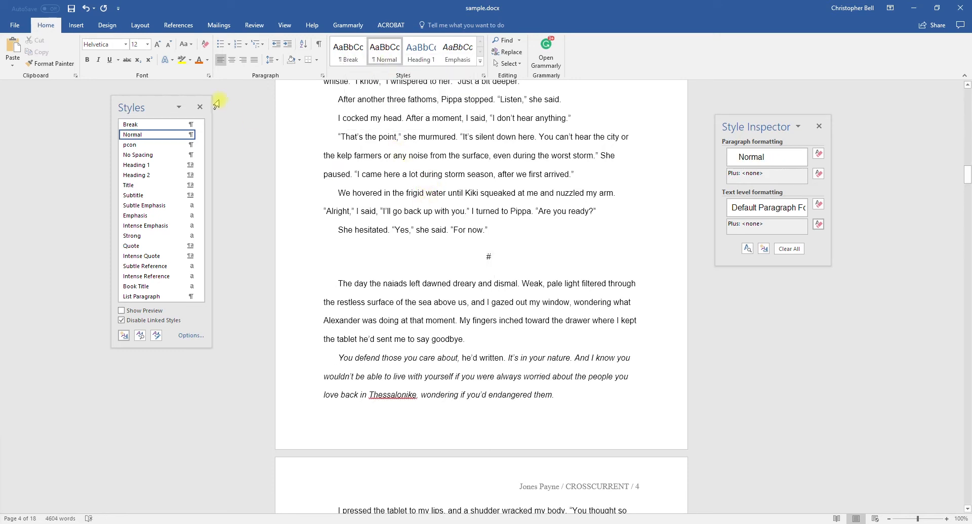
Step: Set up a replacement that finds # with no formatting criteria and applies the Break style instead of Emphasis
{"action": "double_click", "coordinate": [484, 255]}
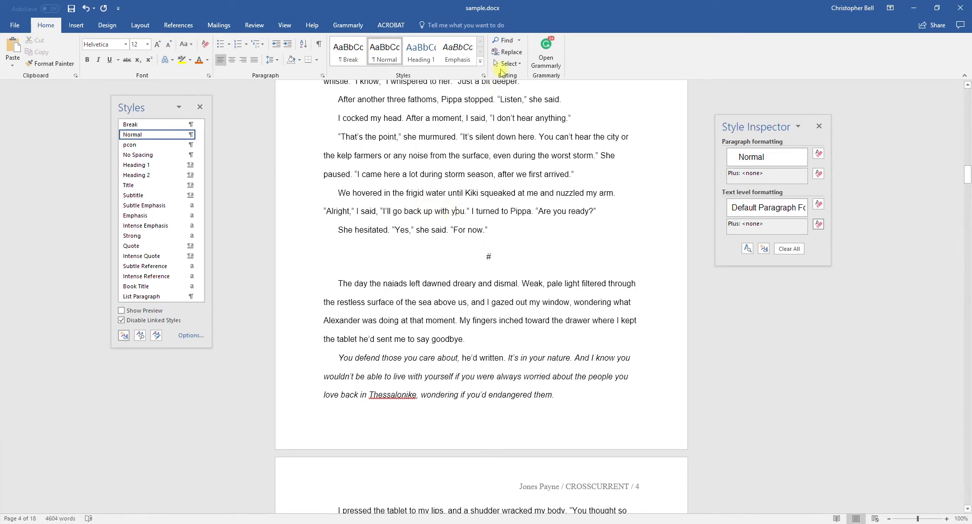
{"action": "left_click", "coordinate": [507, 52]}
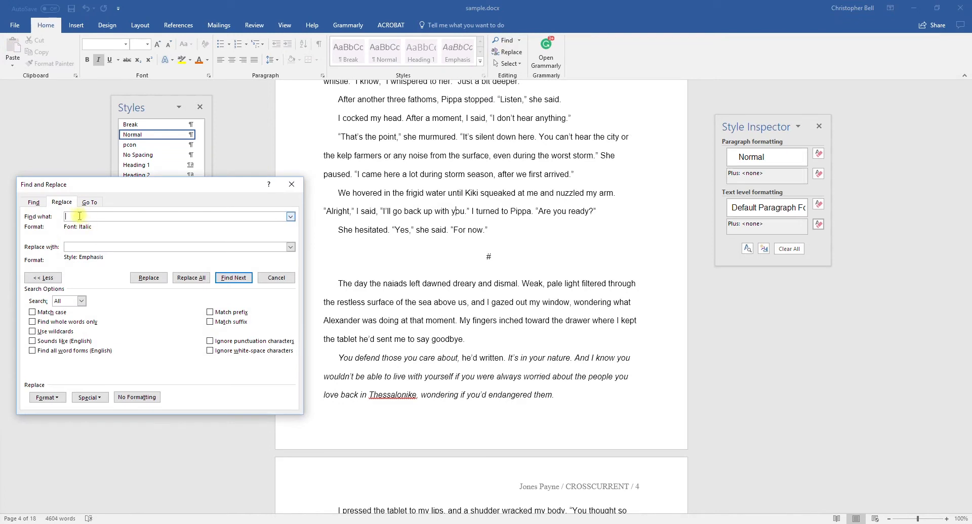
{"action": "type", "text": "#"}
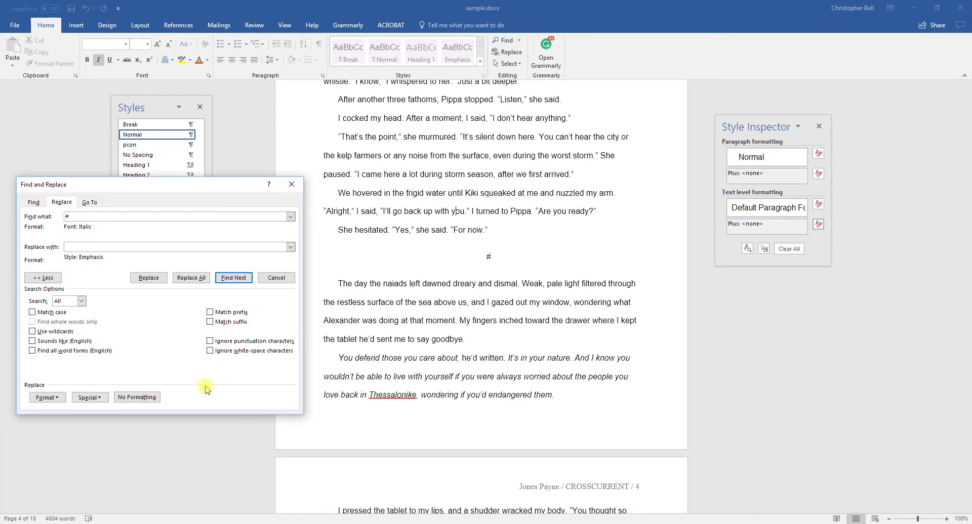
{"action": "left_click", "coordinate": [136, 399]}
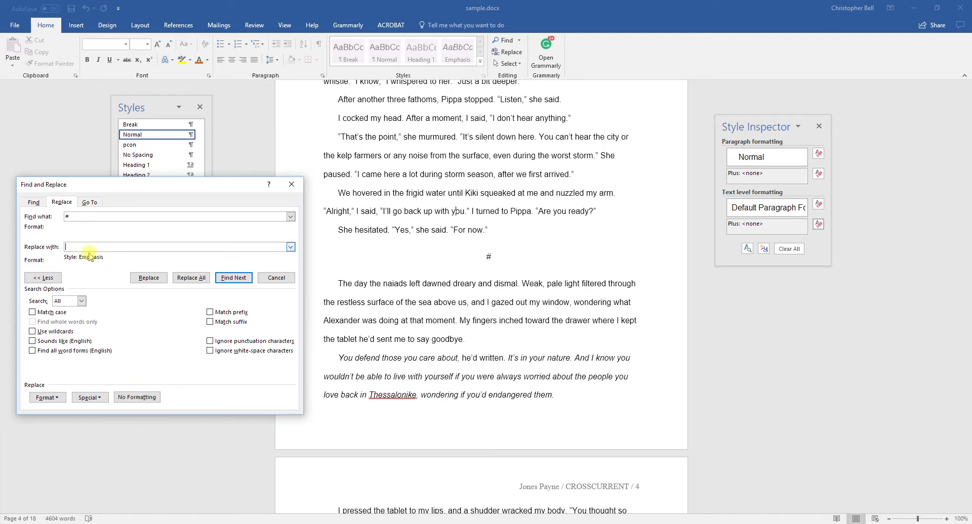
{"action": "left_click", "coordinate": [48, 397]}
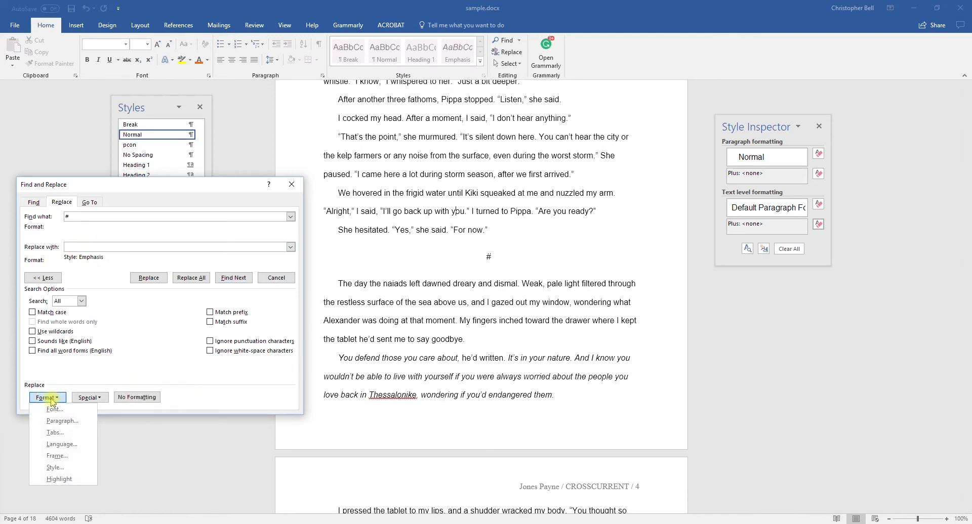
{"action": "left_click", "coordinate": [75, 466]}
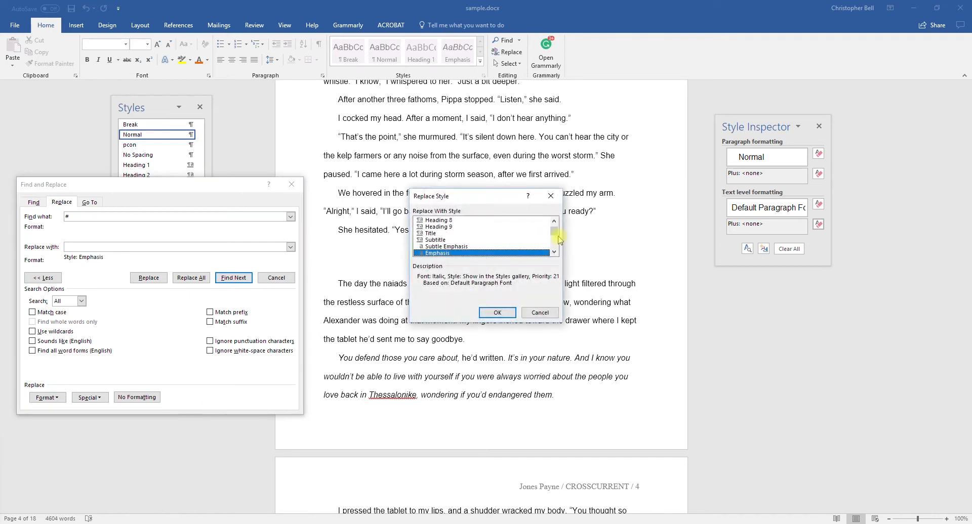
{"action": "scroll", "coordinate": [554, 231], "scroll_direction": "up", "scroll_amount": 5}
{"action": "left_click", "coordinate": [441, 228]}
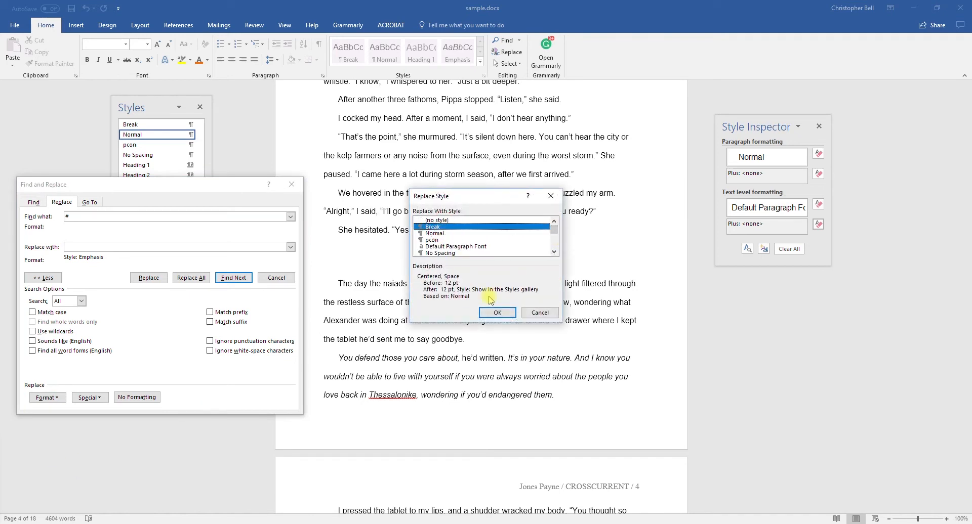
{"action": "left_click", "coordinate": [497, 313]}
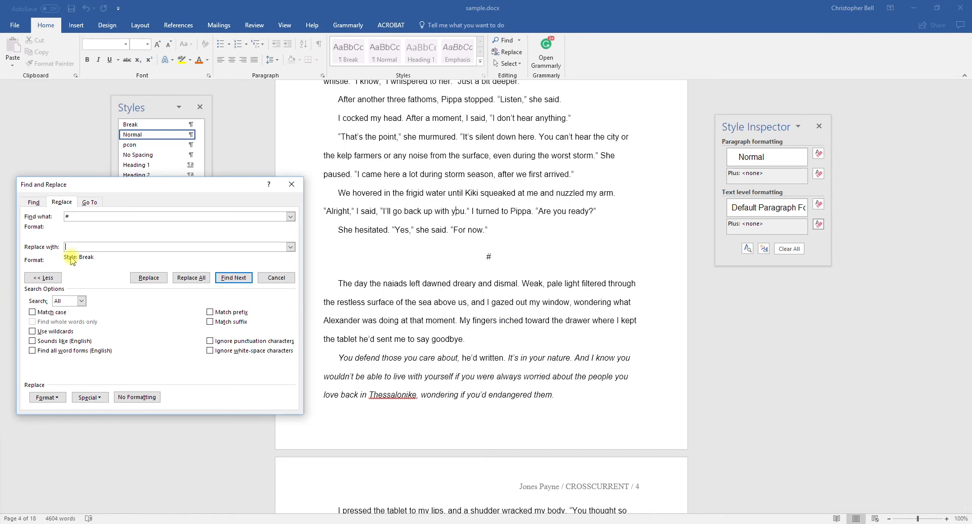
Step: Skip the already styled # and apply the Break style to the remaining scene breaks one by one, then close Find and Replace
{"action": "left_click", "coordinate": [233, 277]}
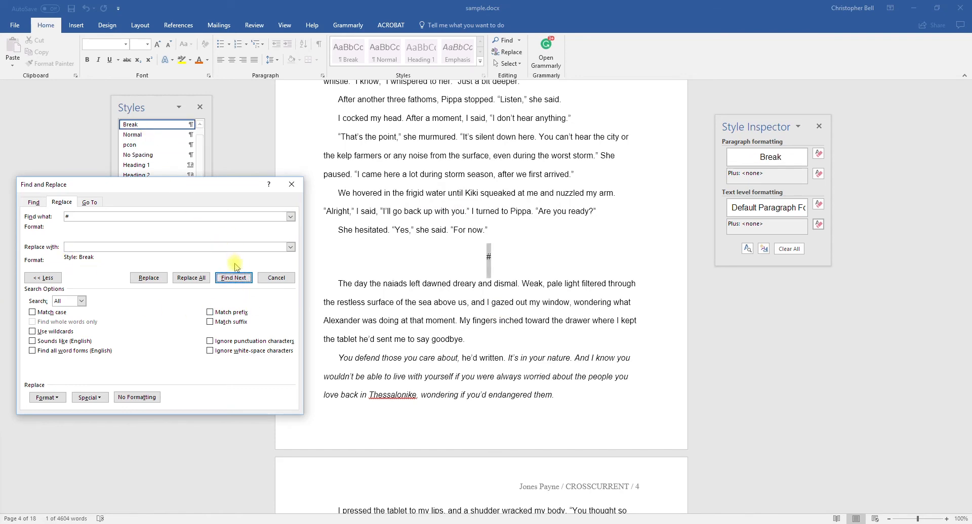
{"action": "left_click", "coordinate": [234, 278]}
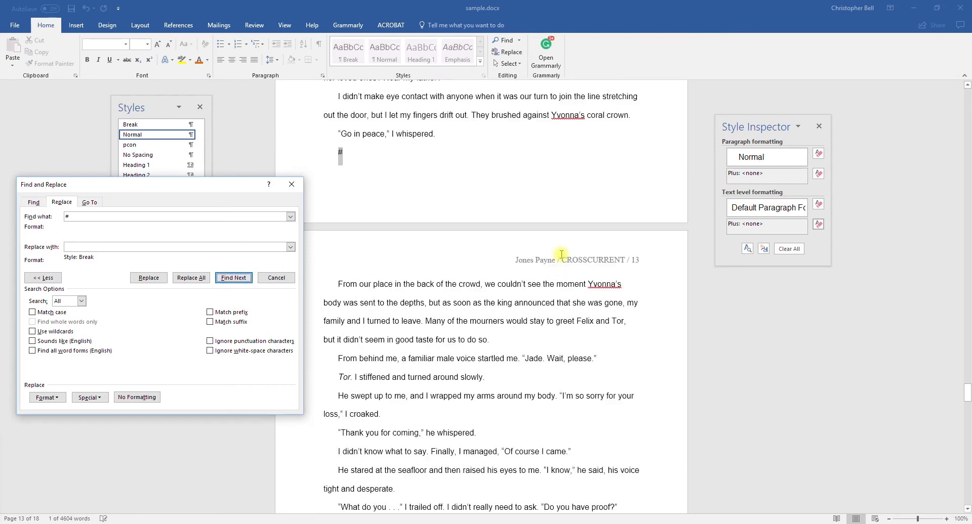
{"action": "left_click", "coordinate": [150, 279]}
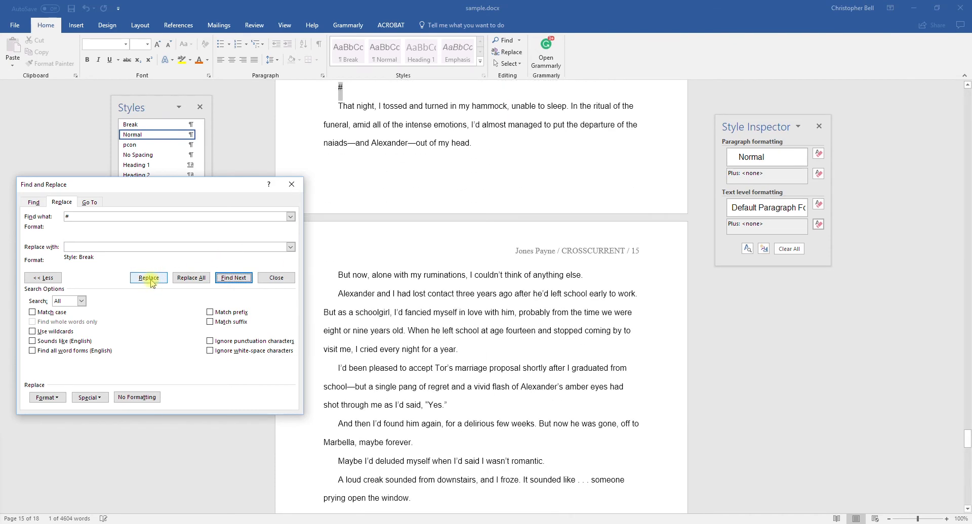
{"action": "left_click", "coordinate": [150, 279]}
{"action": "left_click", "coordinate": [490, 299]}
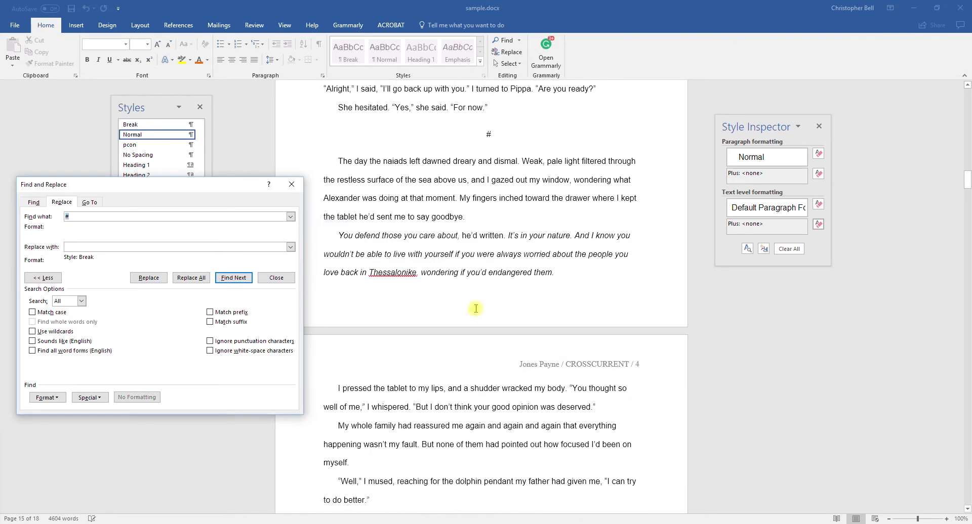
{"action": "left_click", "coordinate": [291, 184]}
{"action": "left_click", "coordinate": [427, 181]}
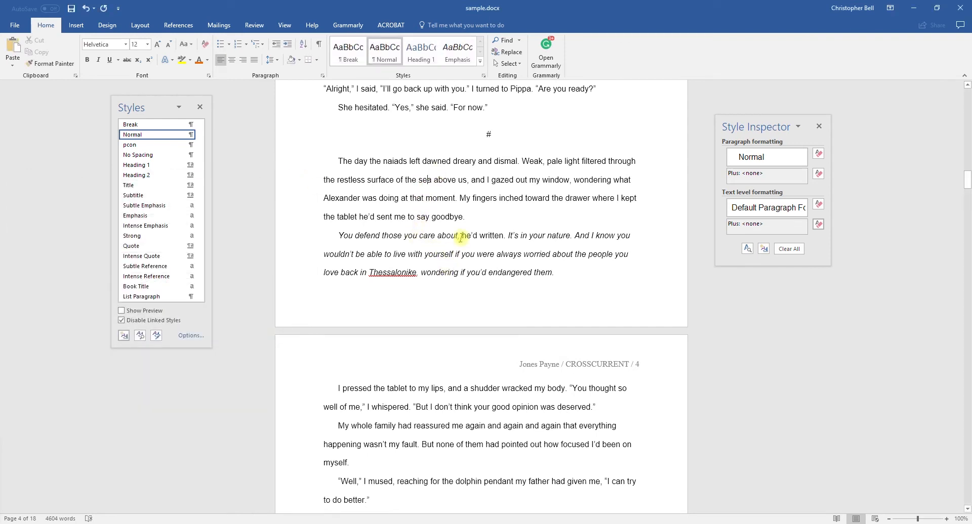
Step: Color the italic word "defend" orange (Accent 6) and update the Emphasis style to match it
{"action": "double_click", "coordinate": [366, 235]}
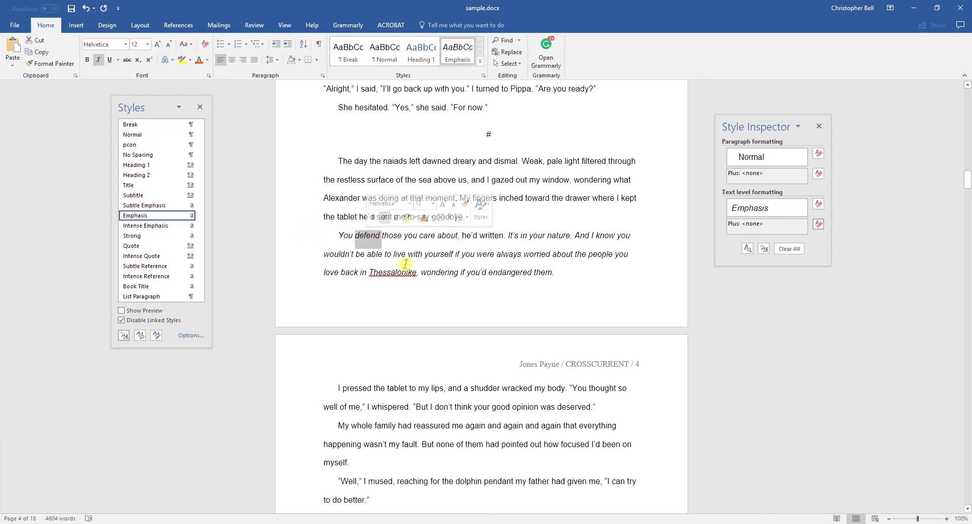
{"action": "left_click", "coordinate": [201, 60]}
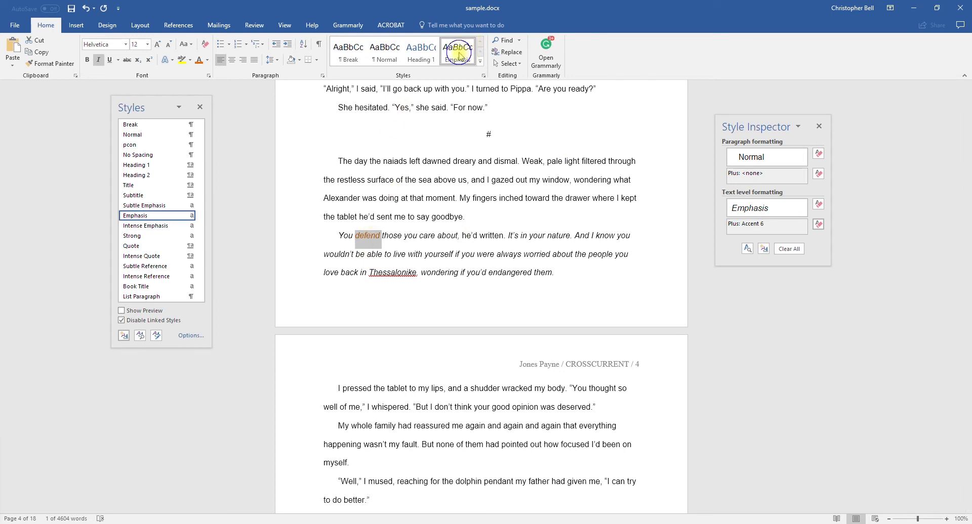
{"action": "right_click", "coordinate": [458, 49]}
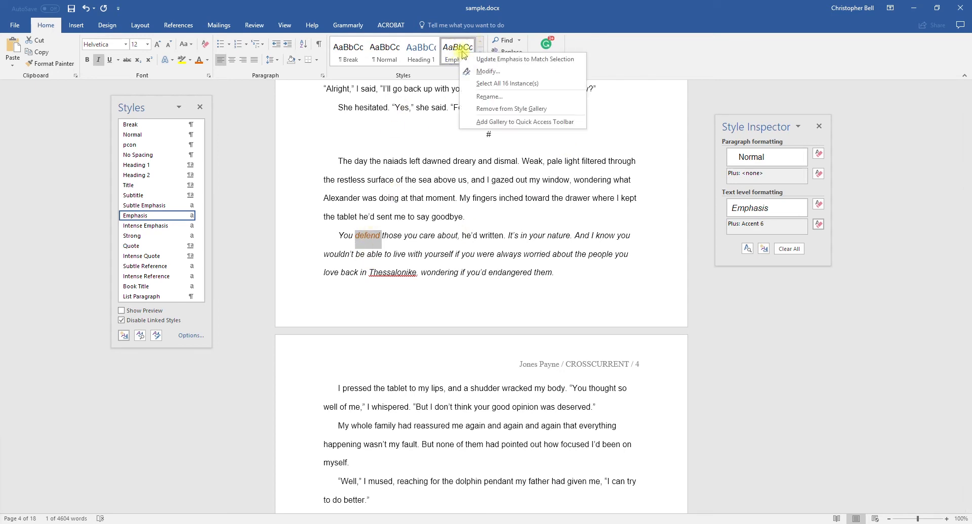
{"action": "left_click", "coordinate": [516, 59]}
{"action": "left_click", "coordinate": [515, 173]}
Step: Look through the manuscript's chapters to check how the recolored Emphasis style appears in the italic passages
{"action": "scroll", "coordinate": [553, 185], "scroll_direction": "up", "scroll_amount": 7}
{"action": "mouse_move", "coordinate": [966, 167]}
{"action": "left_mouse_down"}
{"action": "mouse_move", "coordinate": [961, 87]}
{"action": "mouse_move", "coordinate": [966, 166]}
{"action": "left_mouse_up"}
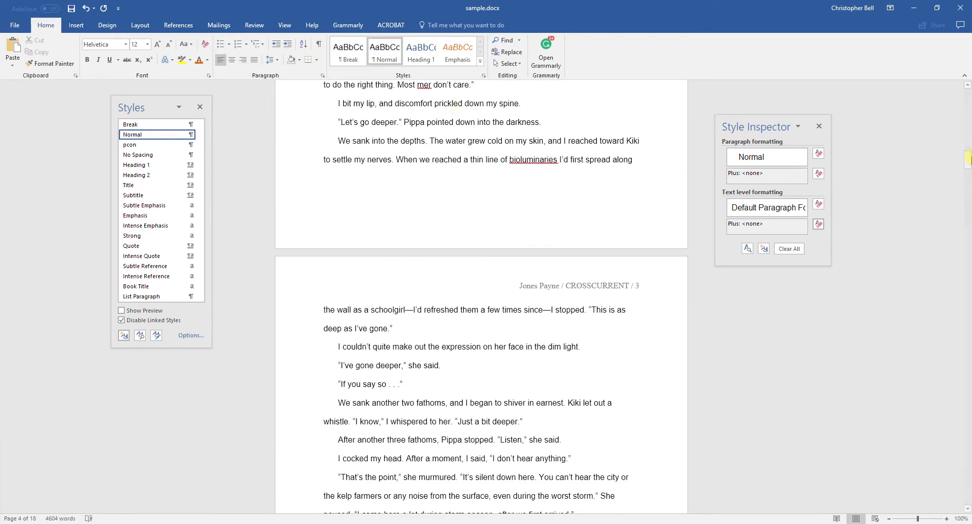
{"action": "left_click_drag", "start_coordinate": [967, 161], "coordinate": [967, 178]}
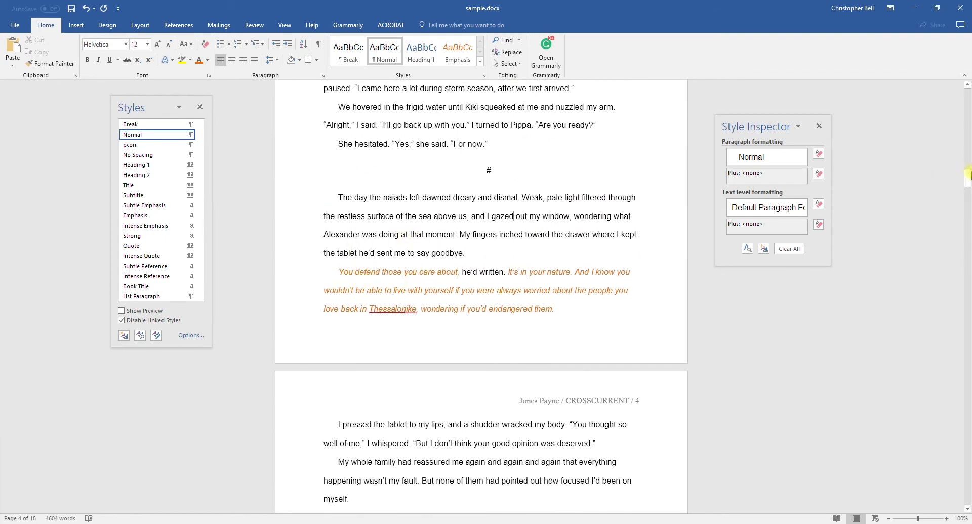
{"action": "left_click_drag", "start_coordinate": [968, 179], "coordinate": [967, 284]}
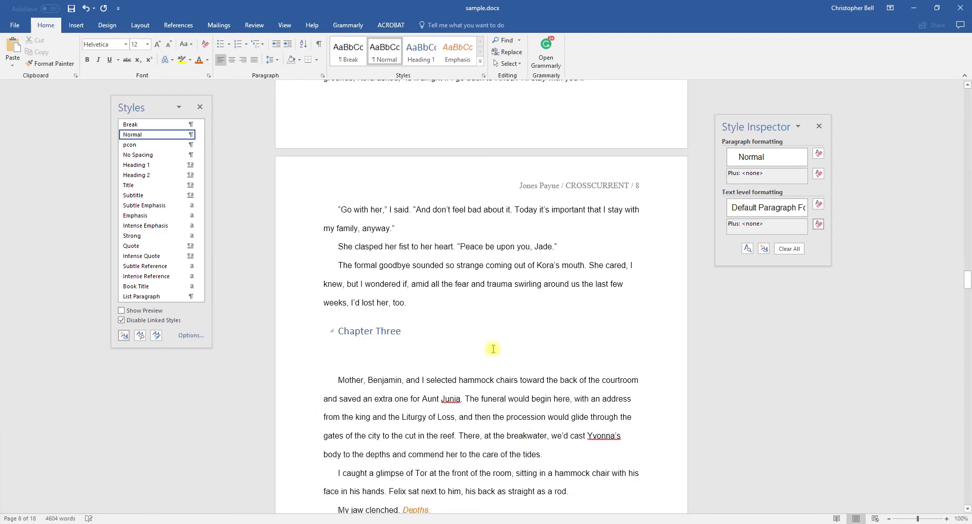
{"action": "scroll", "coordinate": [485, 341], "scroll_direction": "down", "scroll_amount": 3}
{"action": "scroll", "coordinate": [485, 341], "scroll_direction": "down", "scroll_amount": 12}
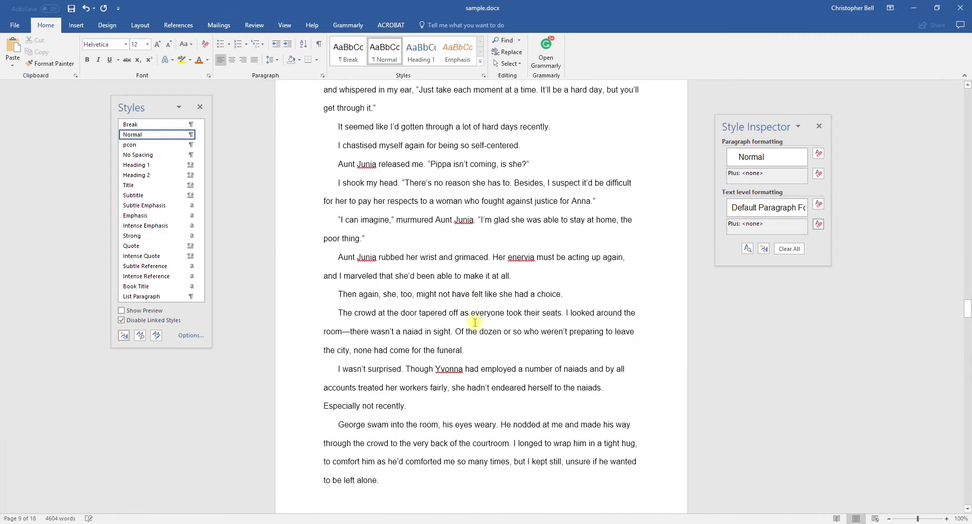
{"action": "scroll", "coordinate": [475, 323], "scroll_direction": "down", "scroll_amount": 15}
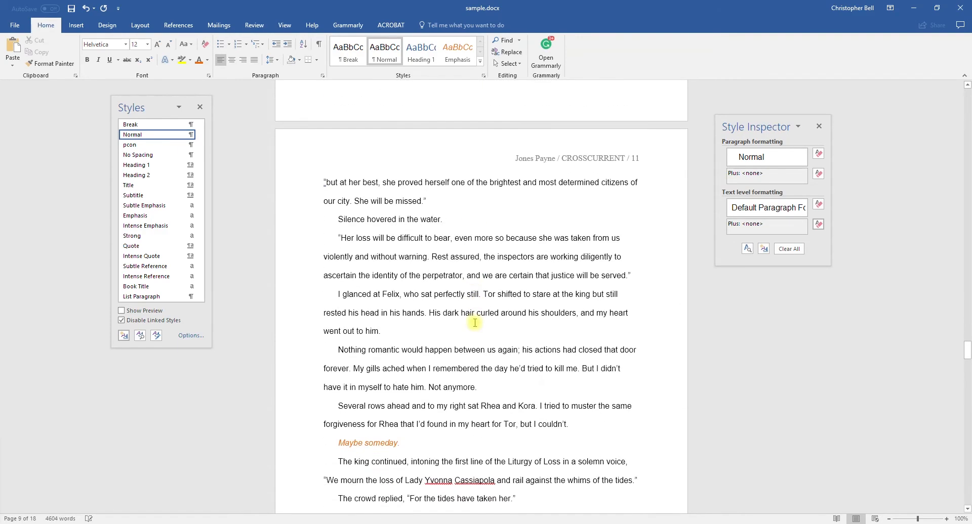
{"action": "scroll", "coordinate": [474, 323], "scroll_direction": "down", "scroll_amount": 4}
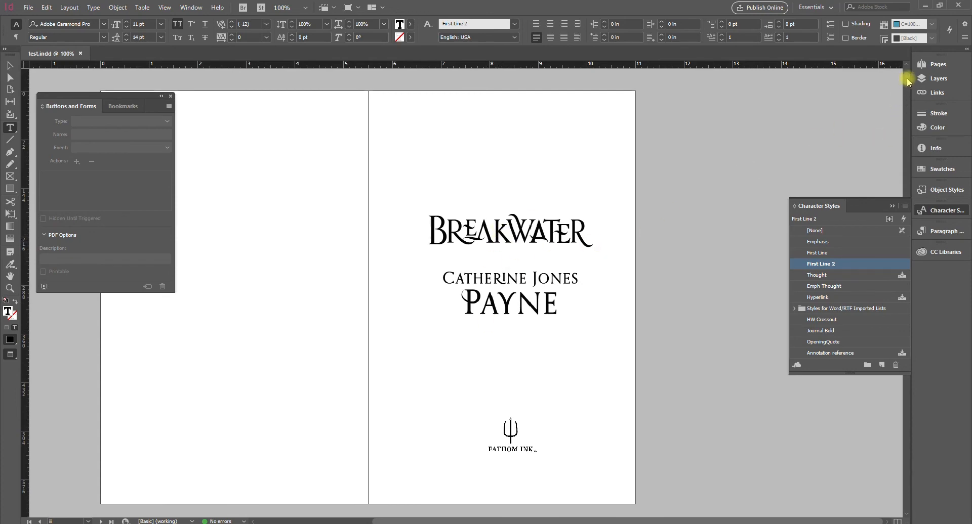
Step: Go to the Chapter One opening page and check the paragraph styles of the "CHAPTER" line and the number "ONE"
{"action": "left_click_drag", "start_coordinate": [907, 80], "coordinate": [909, 90]}
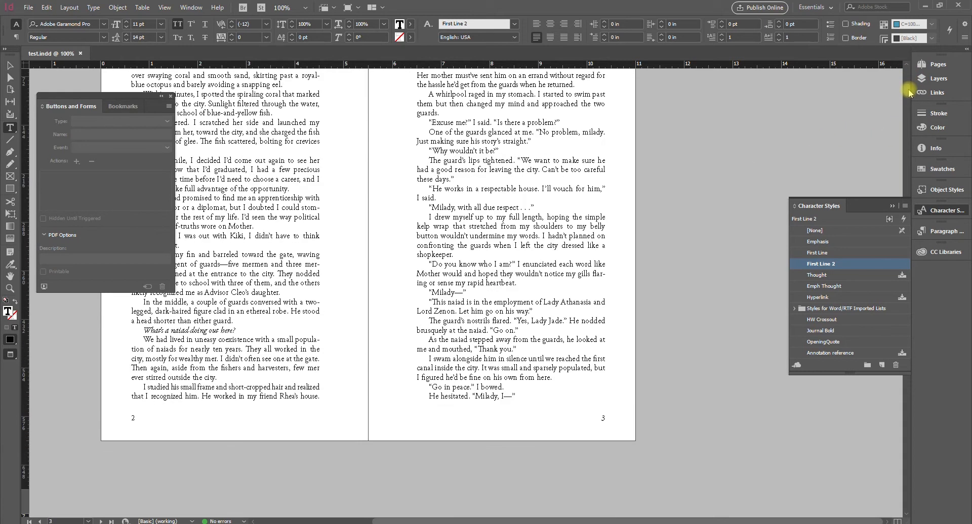
{"action": "scroll", "coordinate": [908, 93], "scroll_direction": "up", "scroll_amount": 10}
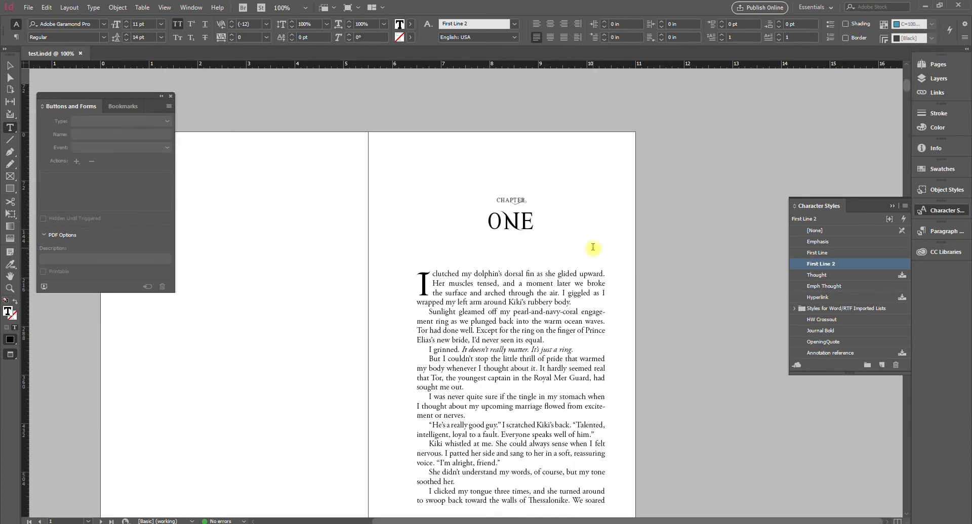
{"action": "left_click", "coordinate": [512, 199]}
{"action": "left_click", "coordinate": [512, 221]}
{"action": "left_click", "coordinate": [942, 232]}
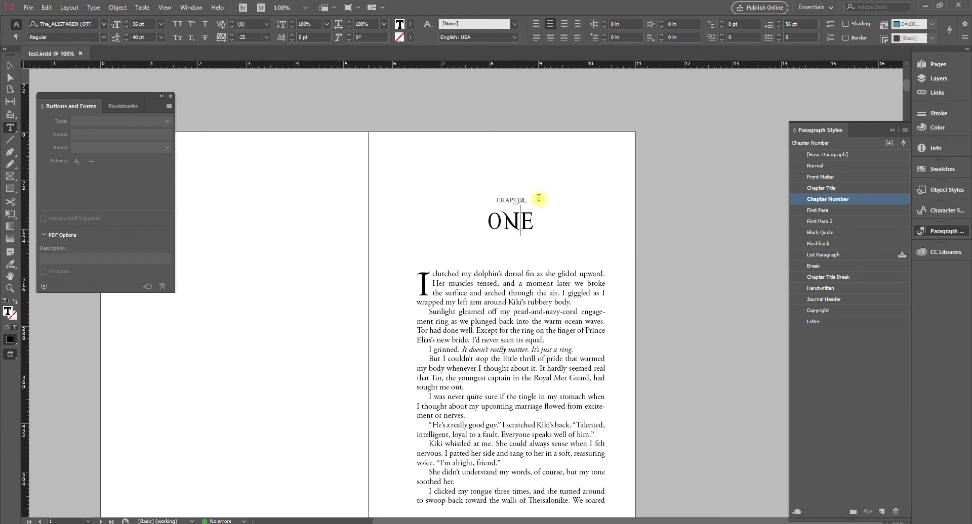
{"action": "left_click", "coordinate": [519, 230]}
{"action": "left_click", "coordinate": [509, 201]}
{"action": "left_click", "coordinate": [511, 219]}
{"action": "left_click", "coordinate": [510, 197]}
{"action": "left_click", "coordinate": [512, 221]}
Step: Inspect the paragraph and character styles of Chapter One's drop cap, then the character styles of the italic thought and plain body text
{"action": "left_click", "coordinate": [440, 278]}
{"action": "double_click", "coordinate": [424, 277]}
{"action": "left_click", "coordinate": [425, 278]}
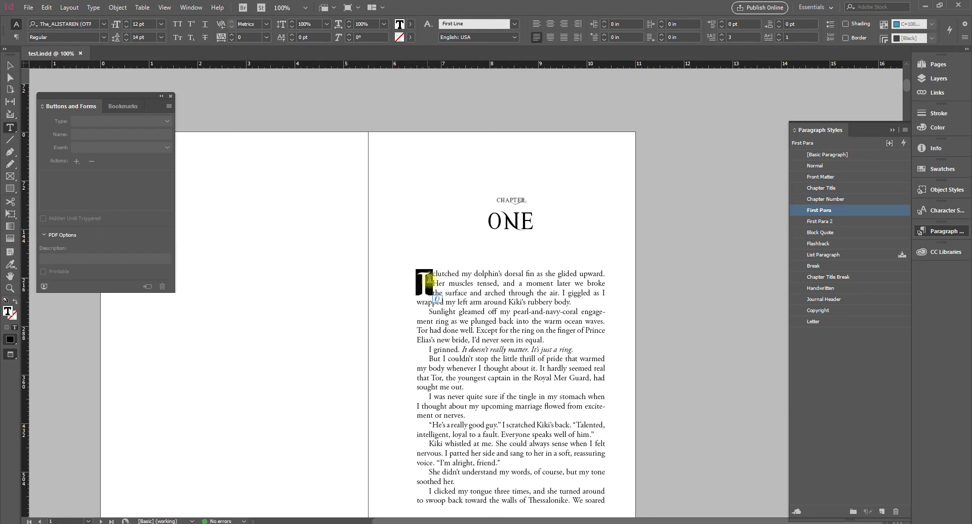
{"action": "left_click", "coordinate": [946, 211]}
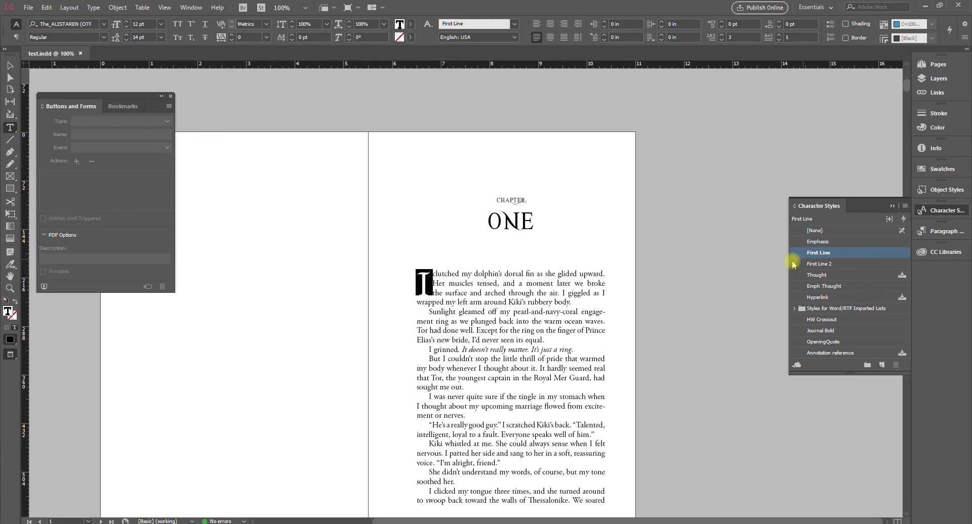
{"action": "left_click", "coordinate": [504, 310]}
{"action": "left_click", "coordinate": [480, 350]}
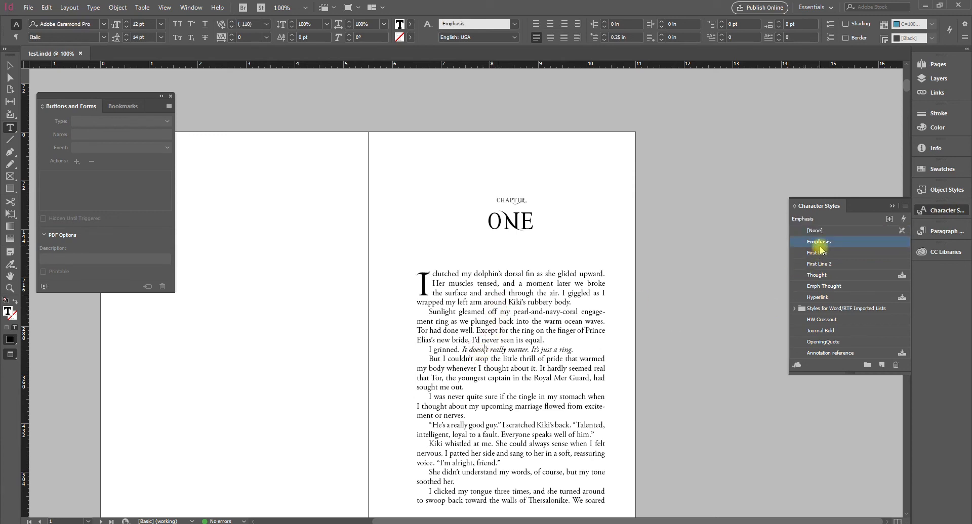
{"action": "left_click", "coordinate": [545, 330]}
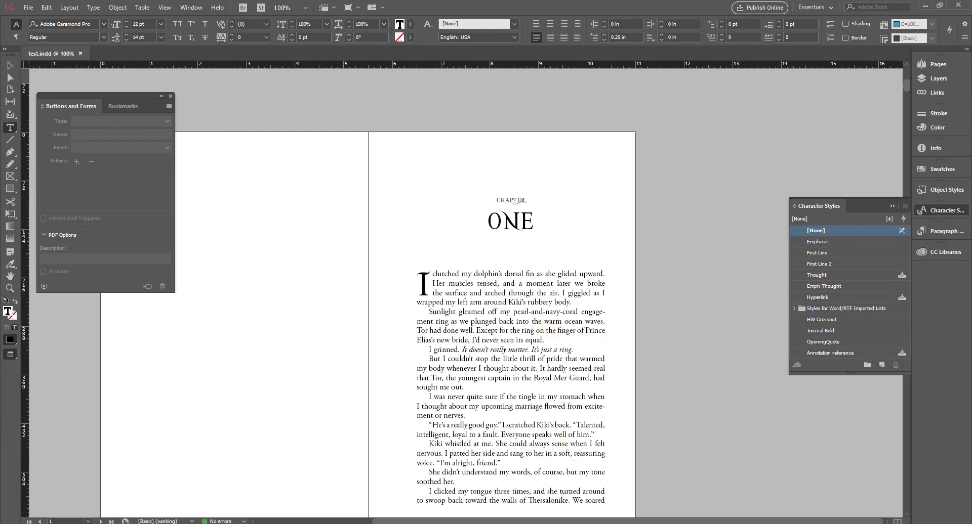
Step: Switch to breakwater_proofread_v2.epub in Sigil and examine the Chapter One preview
{"action": "mouse_move", "coordinate": [583, 523]}
{"action": "left_click", "coordinate": [608, 495]}
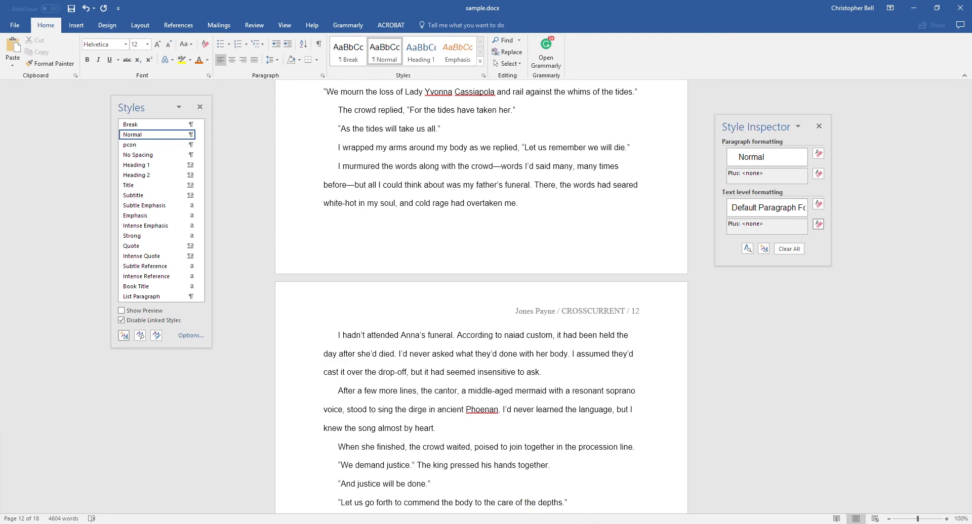
{"action": "key", "text": "alt+Tab"}
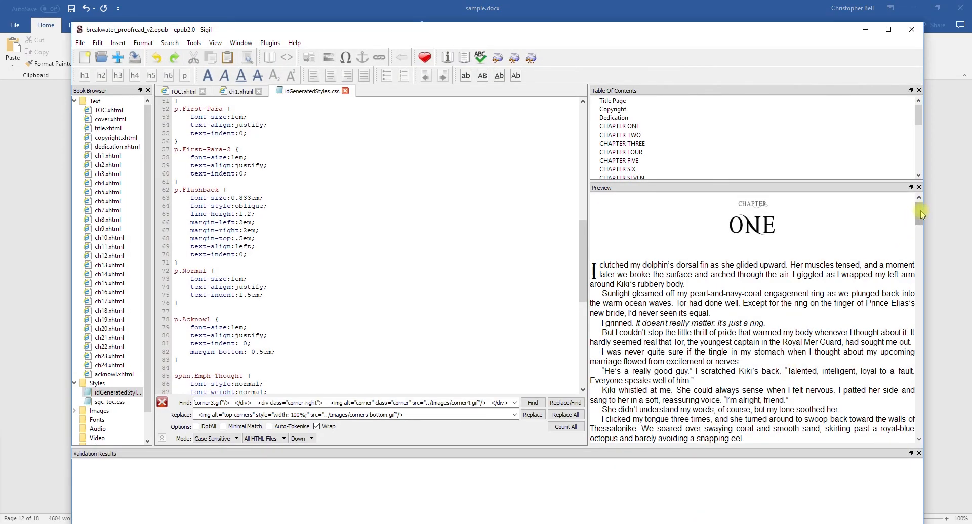
{"action": "scroll", "coordinate": [919, 219], "scroll_direction": "down", "scroll_amount": 5}
{"action": "scroll", "coordinate": [919, 221], "scroll_direction": "up", "scroll_amount": 4}
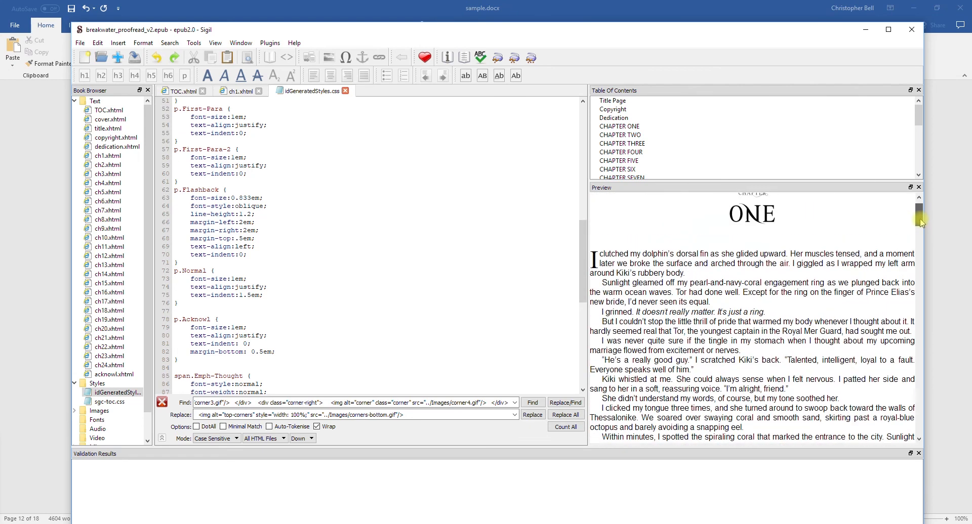
{"action": "scroll", "coordinate": [842, 334], "scroll_direction": "up", "scroll_amount": 1}
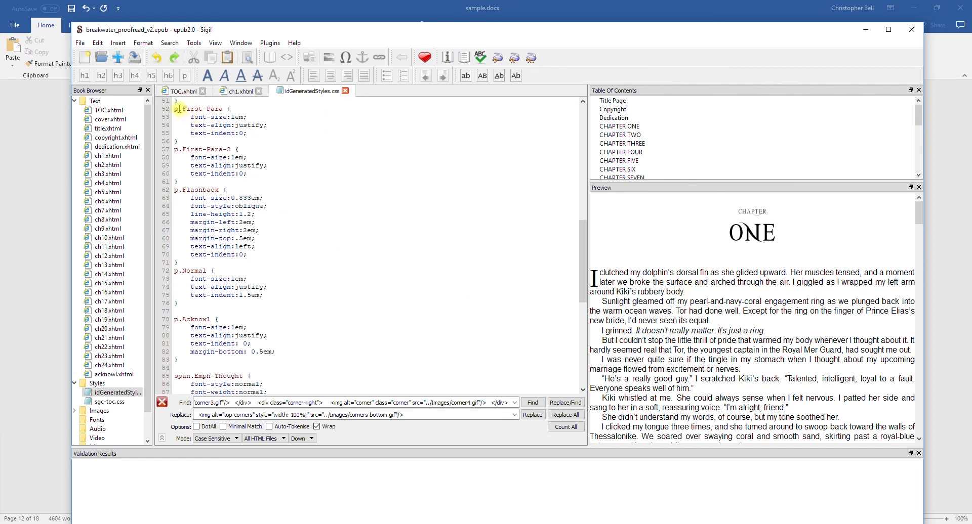
Step: Examine the rules from p.First-Para through p.Normal in idGeneratedStyles.css, focusing on the First-Para and First-Para-2 names
{"action": "left_click_drag", "start_coordinate": [176, 108], "coordinate": [228, 306]}
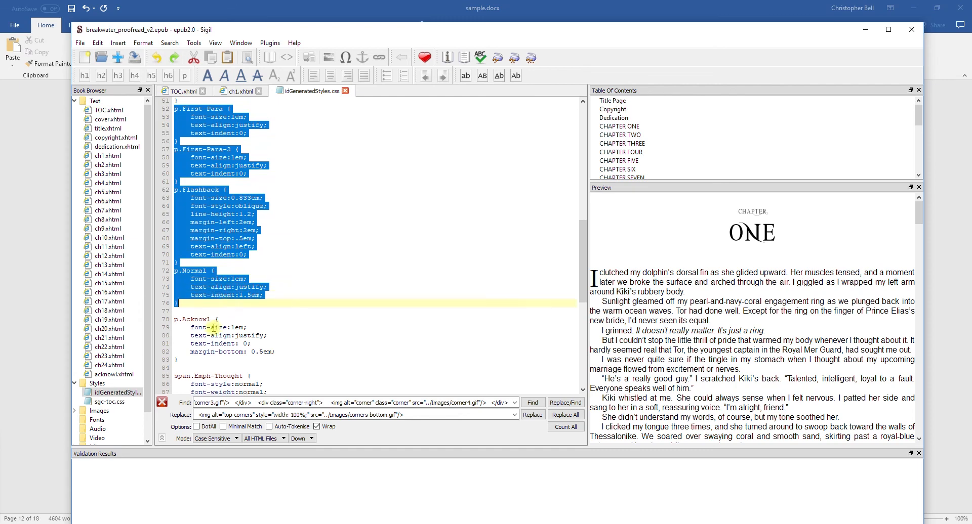
{"action": "left_click", "coordinate": [211, 335]}
{"action": "left_click_drag", "start_coordinate": [182, 109], "coordinate": [221, 108]}
{"action": "left_click", "coordinate": [214, 141]}
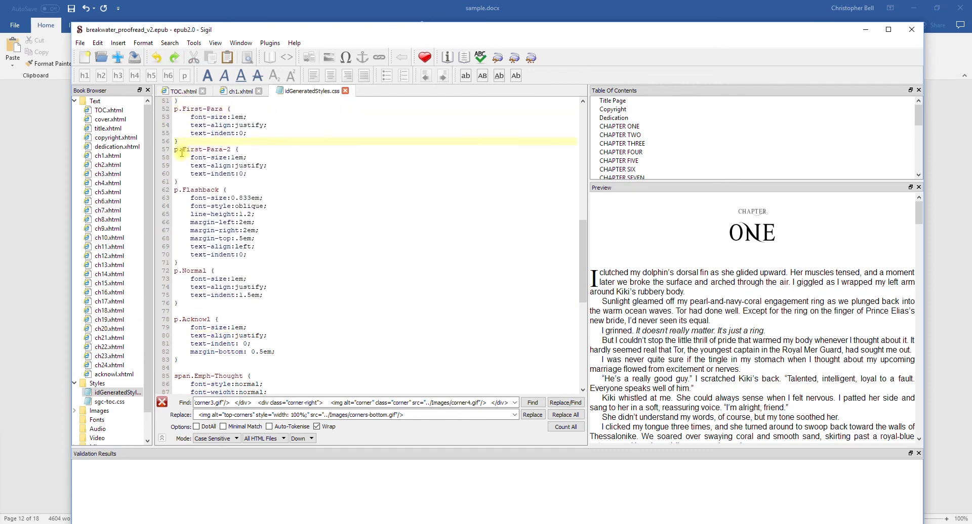
{"action": "left_click", "coordinate": [226, 166]}
{"action": "left_click_drag", "start_coordinate": [186, 149], "coordinate": [228, 149]}
{"action": "left_click", "coordinate": [227, 166]}
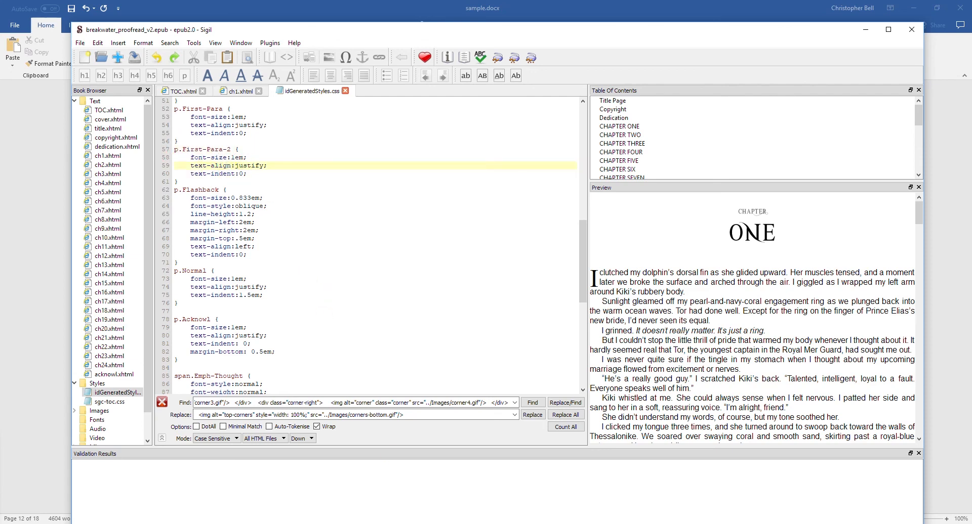
Step: Switch back to the Word manuscript sample.docx and go to the start of Chapter Two
{"action": "left_click", "coordinate": [865, 29]}
{"action": "scroll", "coordinate": [730, 273], "scroll_direction": "up", "scroll_amount": 4}
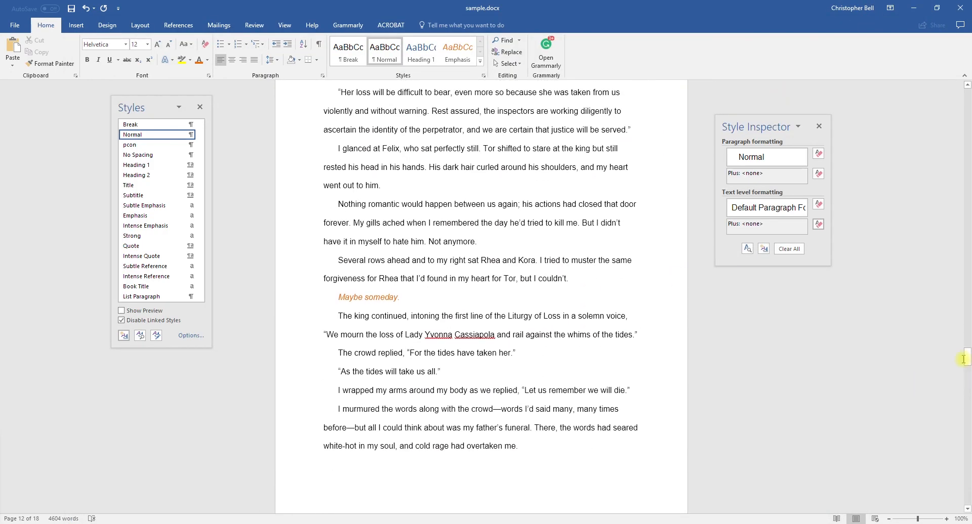
{"action": "left_click_drag", "start_coordinate": [966, 361], "coordinate": [966, 353]}
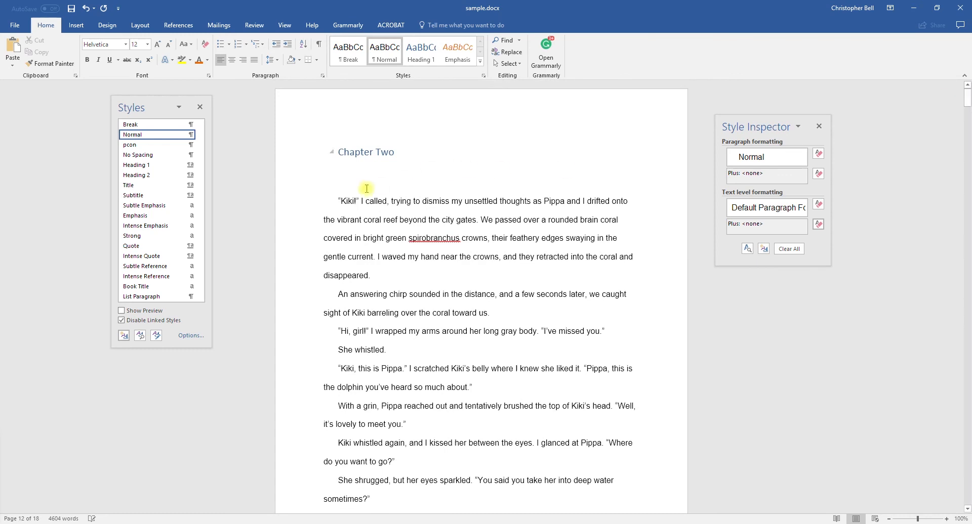